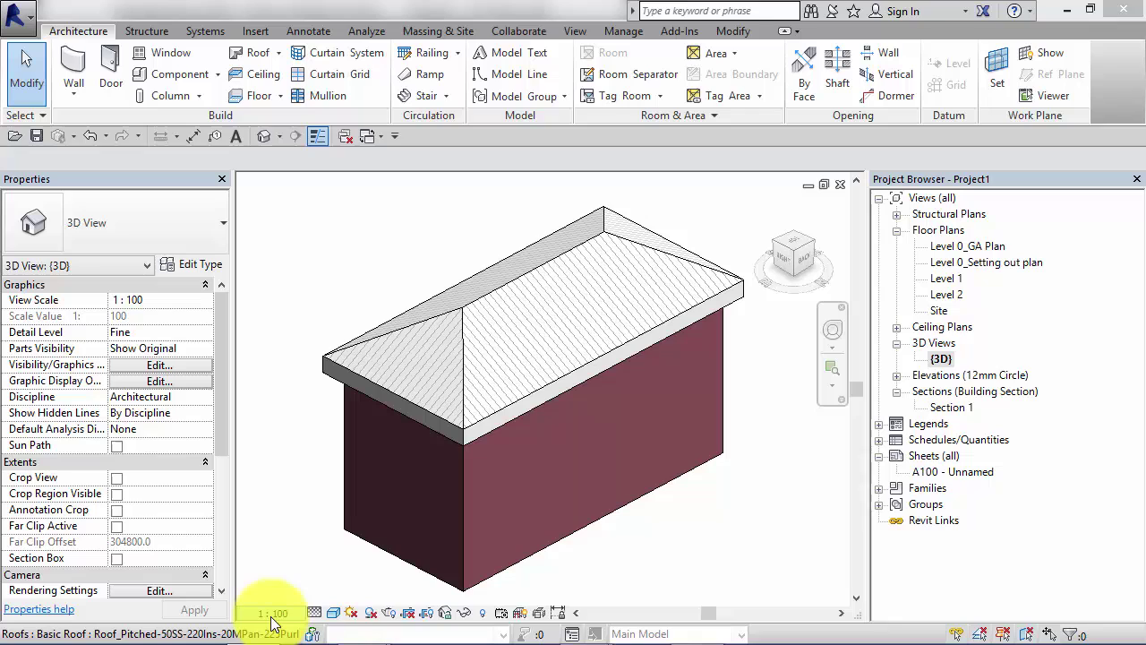
Open the Visual Style list on the view control bar twice to look for Wireframe
{"action": "left_click", "coordinate": [335, 614]}
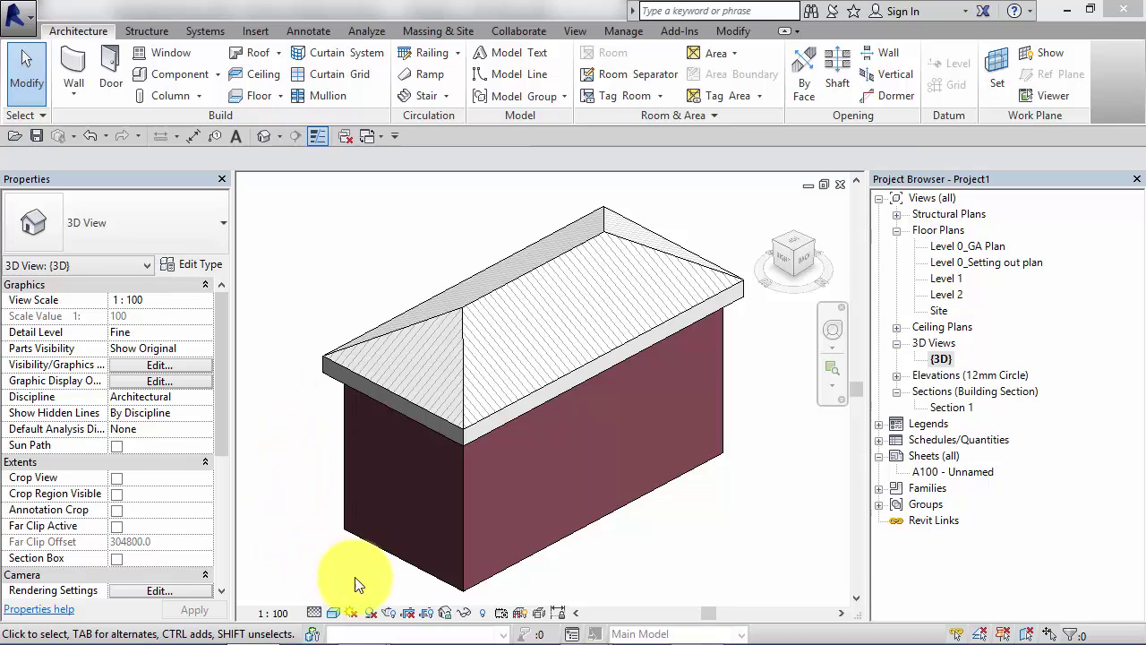
{"action": "left_click", "coordinate": [335, 613]}
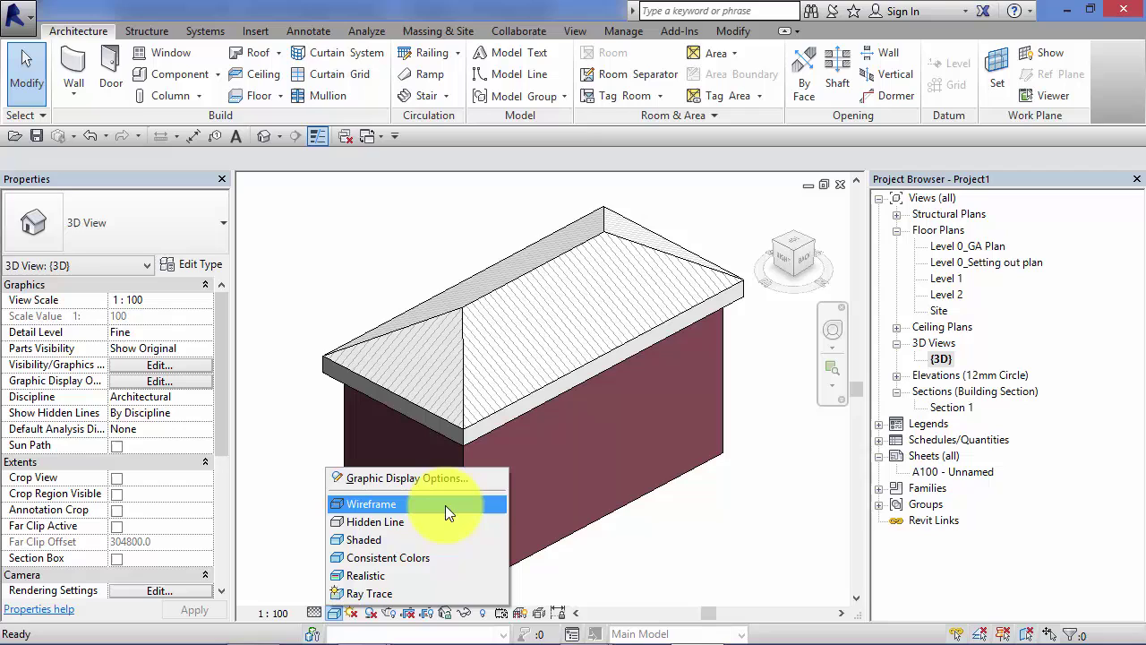
{"action": "left_click", "coordinate": [424, 504]}
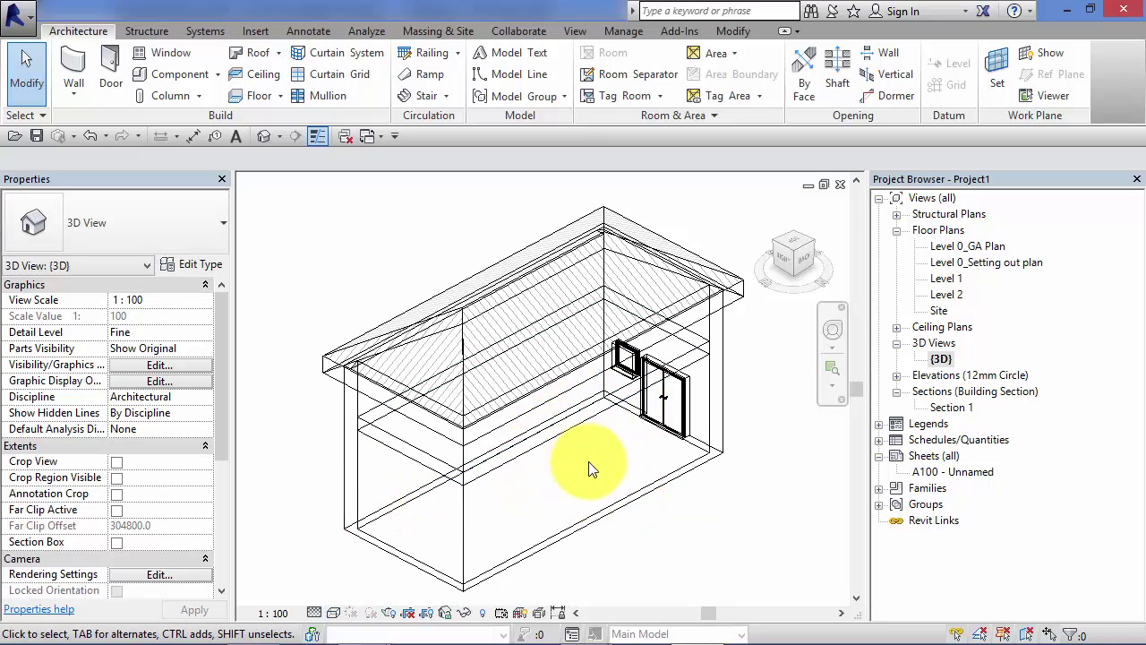
{"action": "scroll", "coordinate": [604, 454], "scroll_direction": "up", "scroll_amount": 4}
{"action": "middle_click_drag", "start_coordinate": [668, 448], "coordinate": [627, 578]}
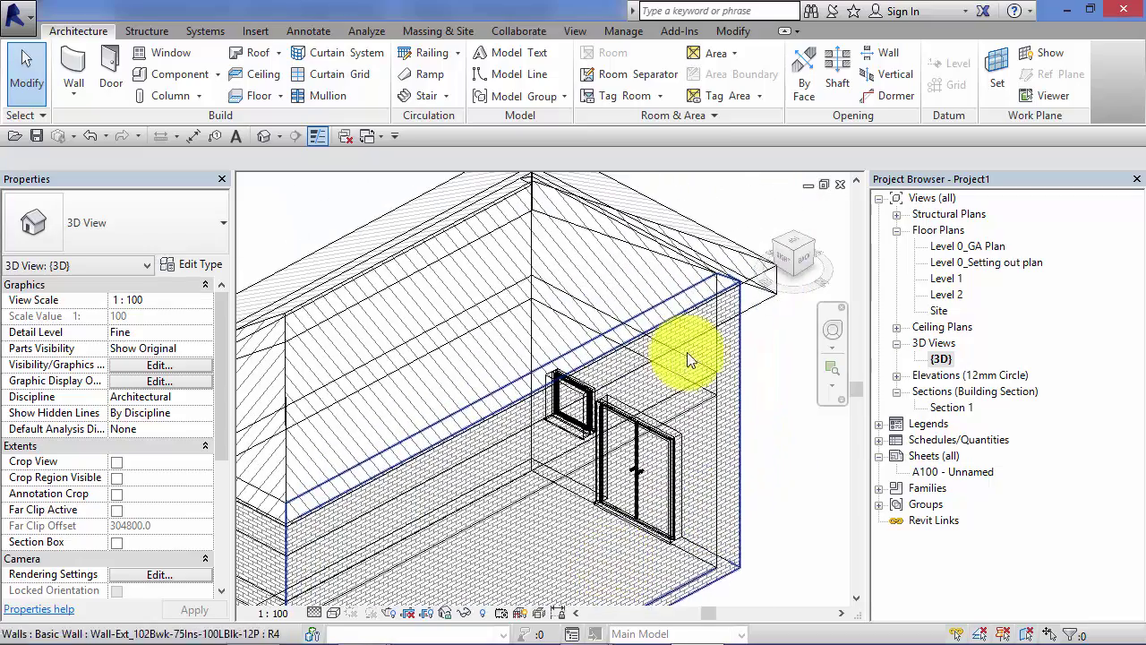
{"action": "left_click", "coordinate": [833, 331]}
{"action": "mouse_move", "coordinate": [801, 384]}
{"action": "left_mouse_down"}
{"action": "mouse_move", "coordinate": [698, 403]}
{"action": "mouse_move", "coordinate": [586, 344]}
{"action": "mouse_move", "coordinate": [591, 367]}
{"action": "mouse_move", "coordinate": [686, 408]}
{"action": "mouse_move", "coordinate": [779, 380]}
{"action": "mouse_move", "coordinate": [793, 338]}
{"action": "mouse_move", "coordinate": [759, 390]}
{"action": "mouse_move", "coordinate": [781, 399]}
{"action": "mouse_move", "coordinate": [780, 384]}
{"action": "mouse_move", "coordinate": [818, 381]}
{"action": "left_mouse_up"}
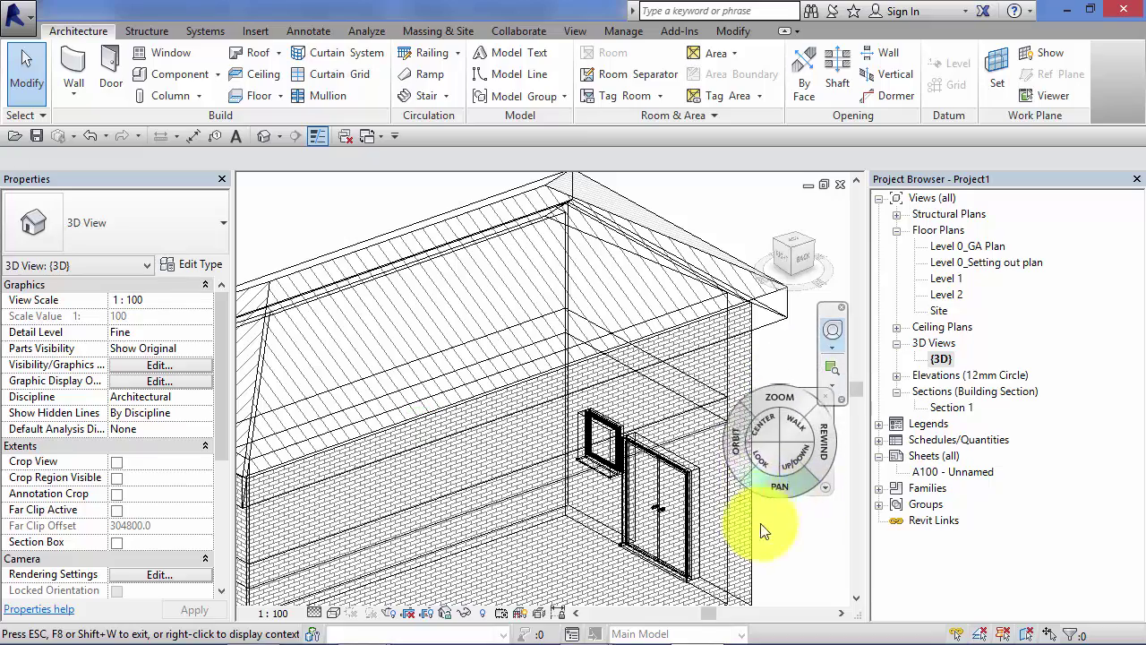
{"action": "left_click_drag", "start_coordinate": [824, 426], "coordinate": [701, 385]}
{"action": "scroll", "coordinate": [701, 386], "scroll_direction": "down", "scroll_amount": 8}
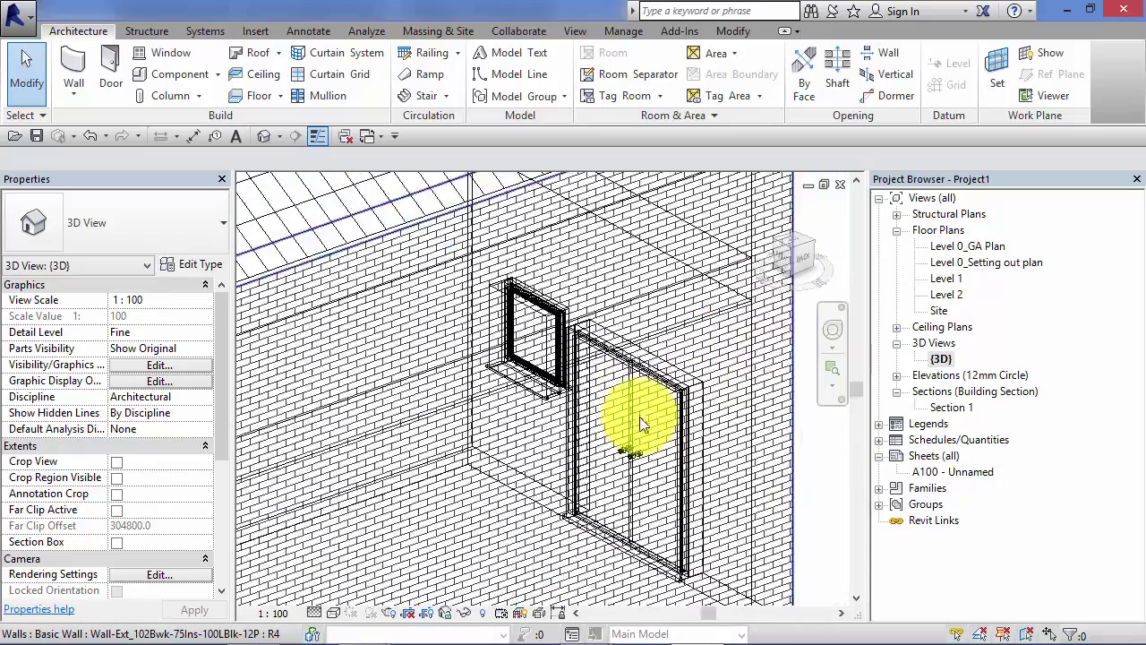
{"action": "scroll", "coordinate": [663, 584], "scroll_direction": "up", "scroll_amount": 8}
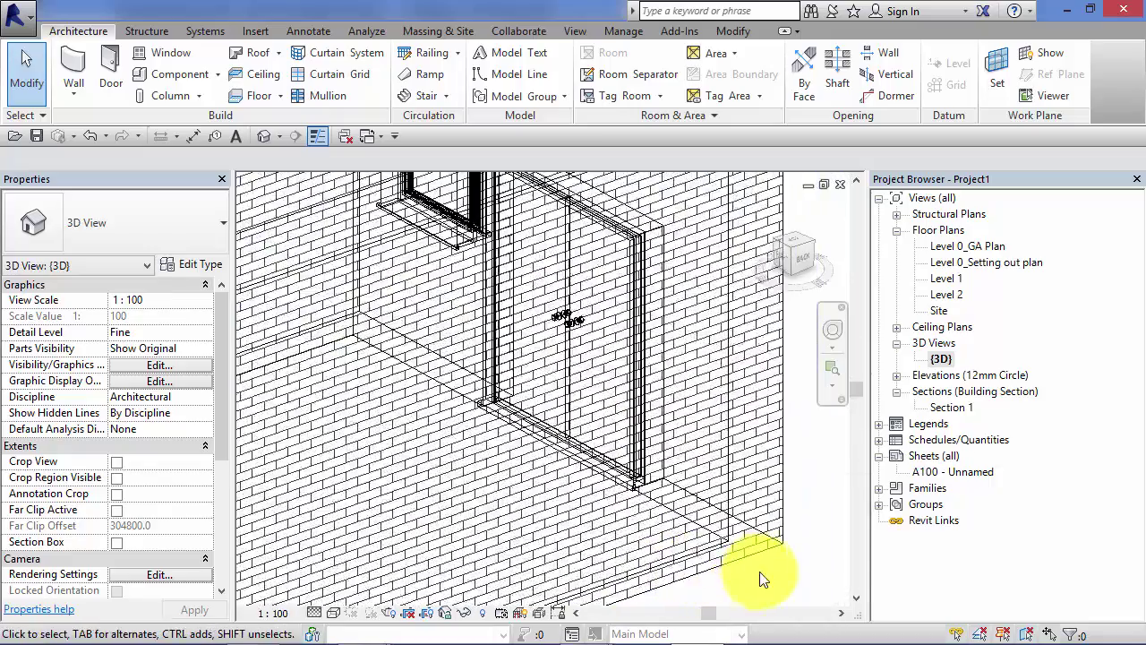
{"action": "scroll", "coordinate": [771, 566], "scroll_direction": "up", "scroll_amount": 2}
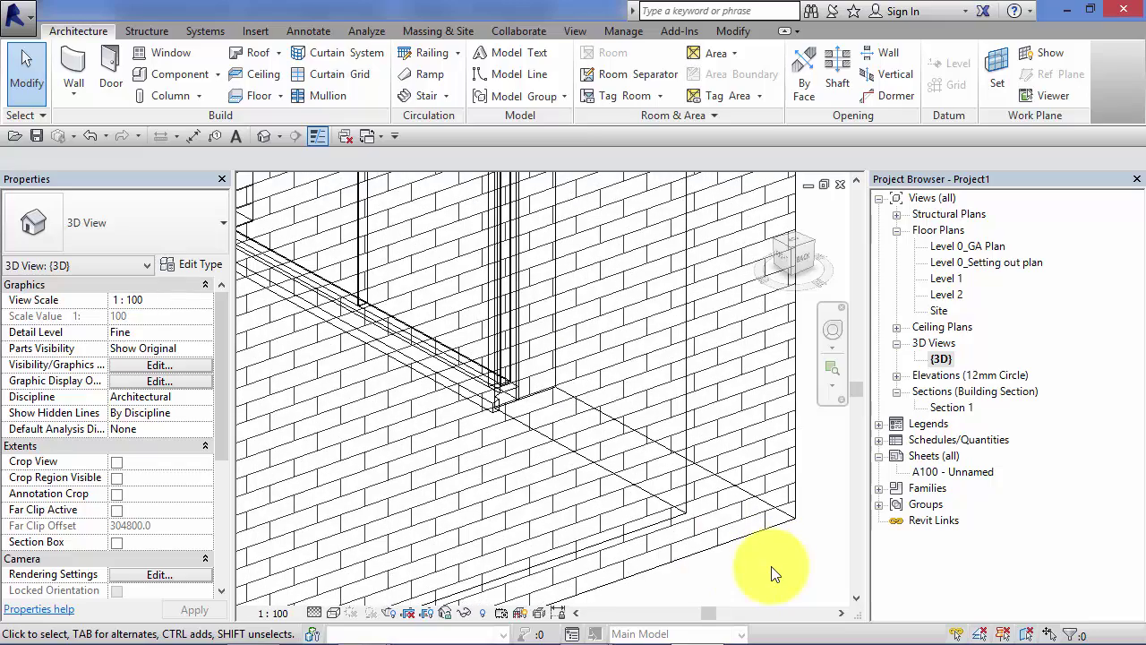
{"action": "scroll", "coordinate": [772, 566], "scroll_direction": "down", "scroll_amount": 10}
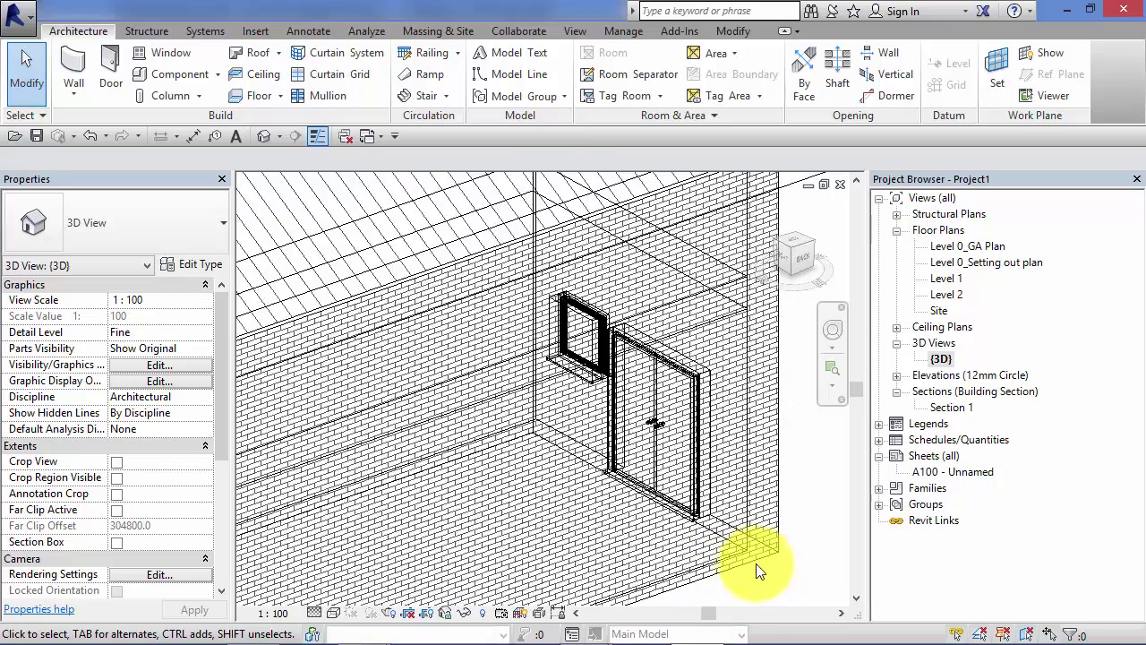
{"action": "scroll", "coordinate": [707, 545], "scroll_direction": "down", "scroll_amount": 2}
{"action": "middle_click_drag", "start_coordinate": [763, 511], "coordinate": [753, 463]}
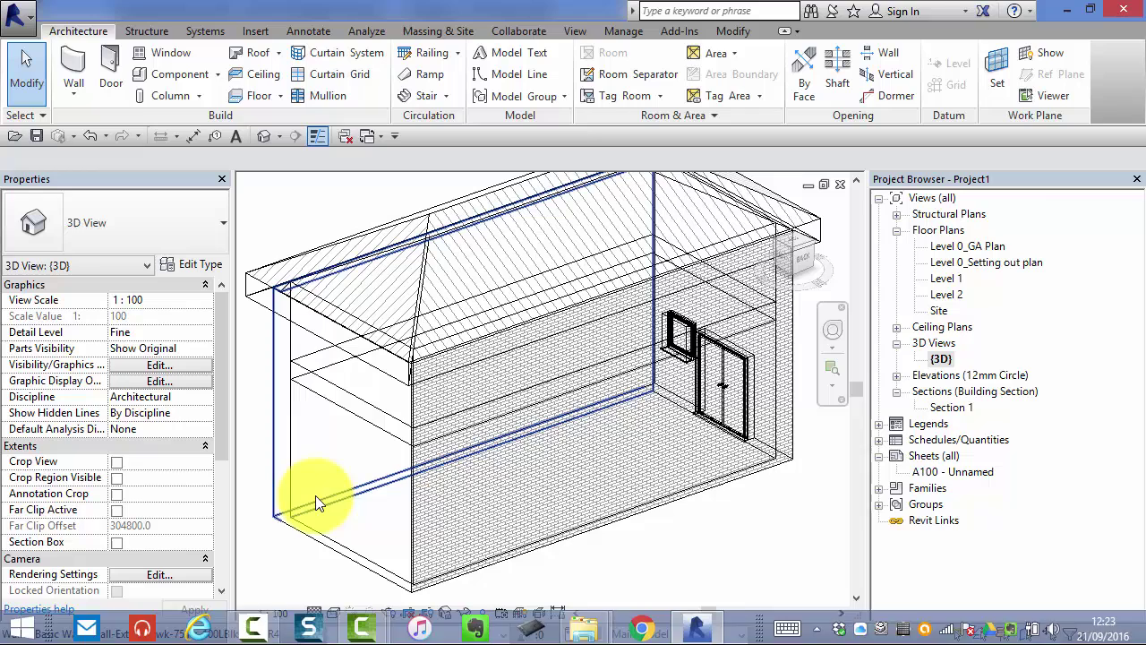
Switch the {3D} view to the Hidden Line style and nudge the house to the right
{"action": "left_click", "coordinate": [334, 614]}
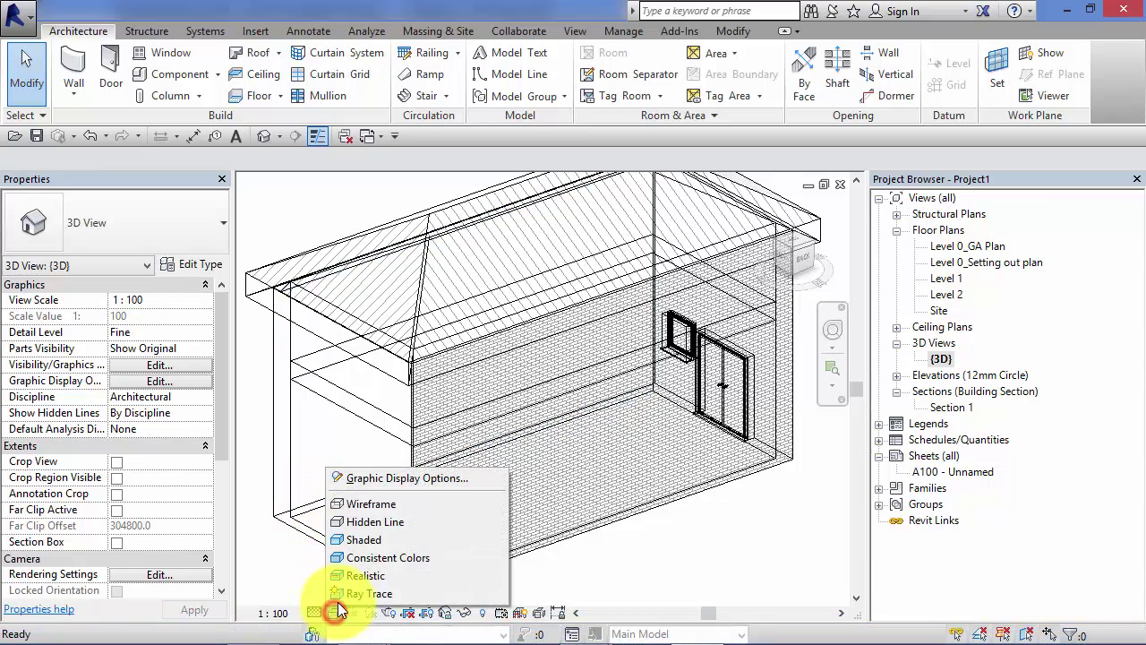
{"action": "left_click", "coordinate": [392, 525]}
{"action": "middle_click_drag", "start_coordinate": [654, 560], "coordinate": [680, 567]}
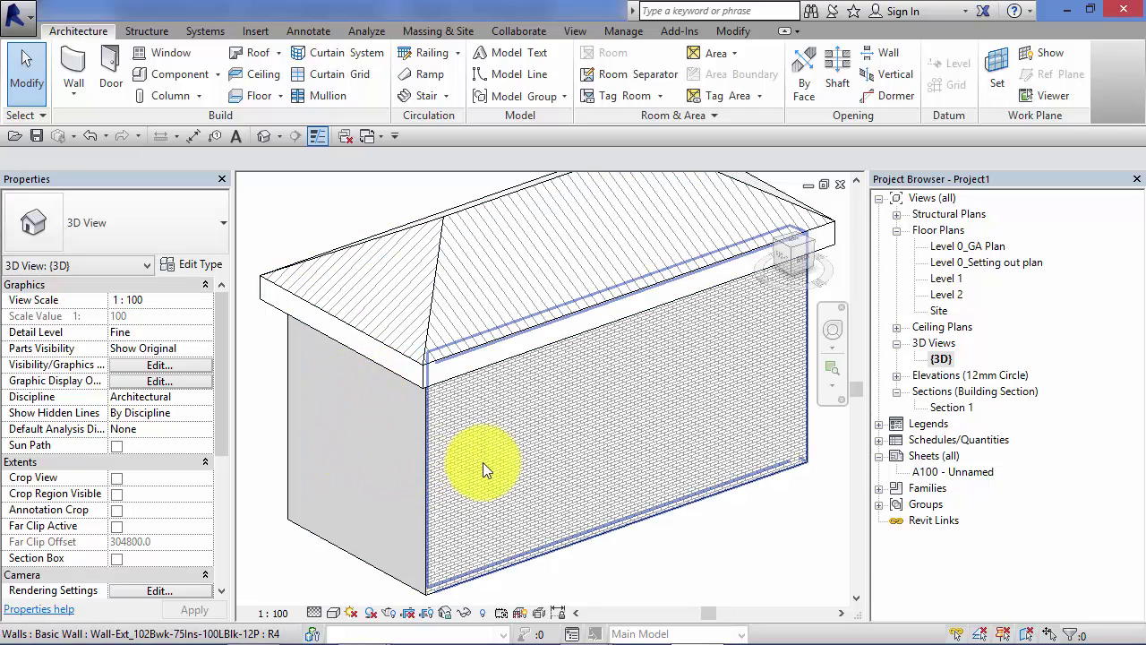
{"action": "middle_click_drag", "start_coordinate": [468, 469], "coordinate": [449, 486]}
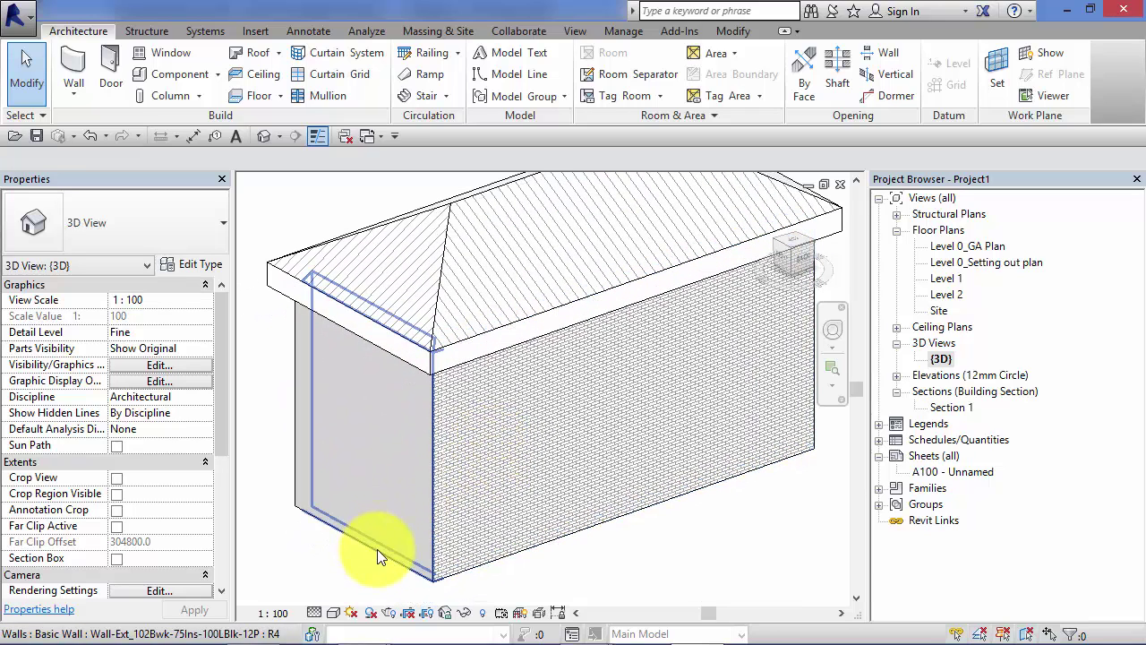
Switch to the Shaded style and orbit the house slightly with the navigation wheel
{"action": "left_click", "coordinate": [333, 613]}
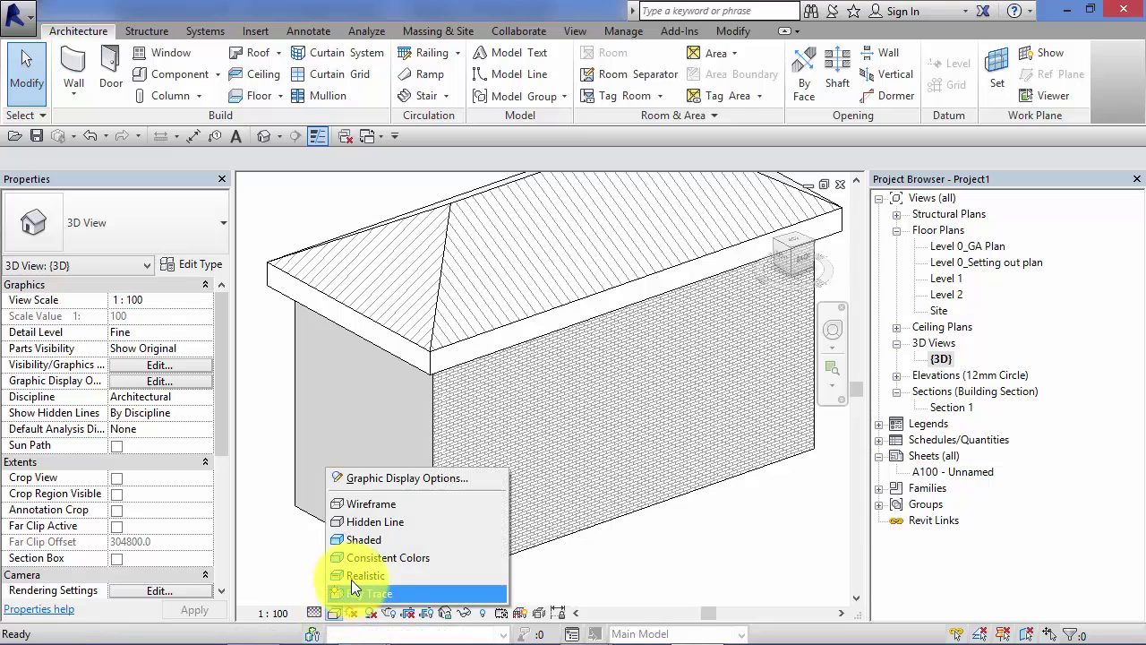
{"action": "left_click", "coordinate": [387, 541]}
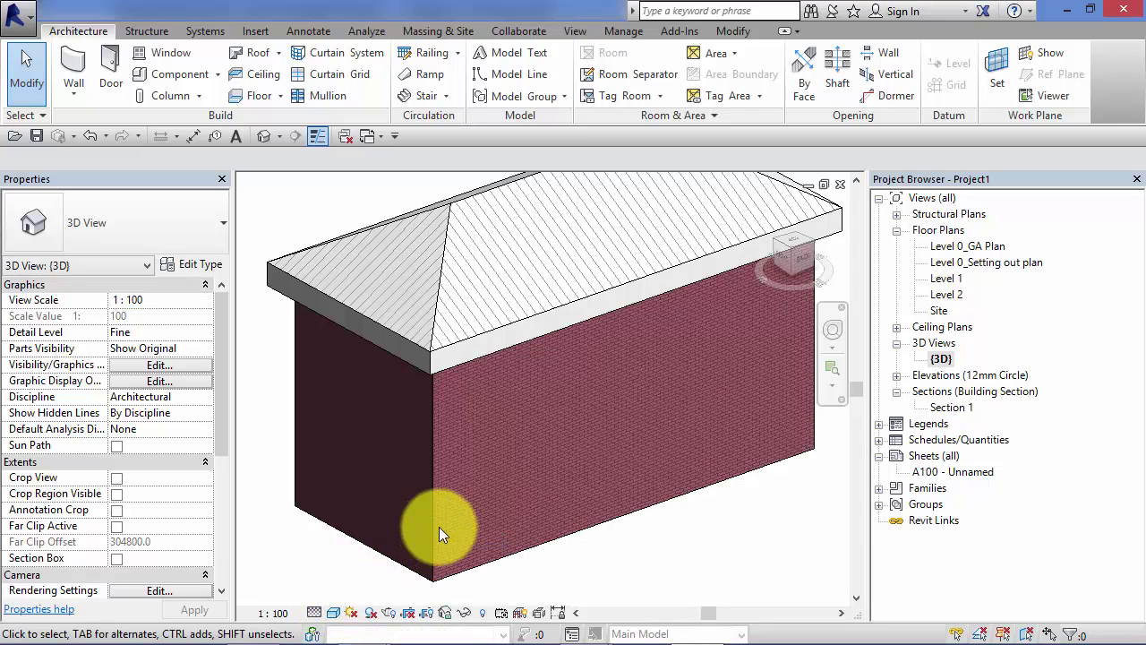
{"action": "left_click", "coordinate": [833, 333]}
{"action": "mouse_move", "coordinate": [677, 396]}
{"action": "left_mouse_down"}
{"action": "mouse_move", "coordinate": [737, 418]}
{"action": "mouse_move", "coordinate": [282, 389]}
{"action": "mouse_move", "coordinate": [686, 405]}
{"action": "left_mouse_up"}
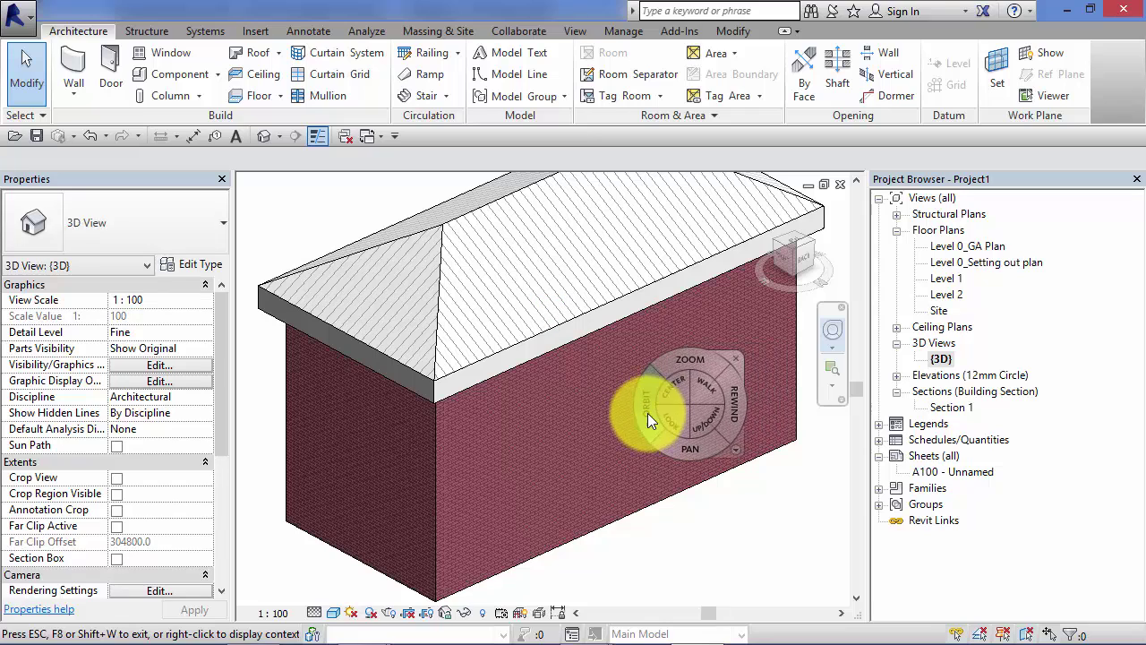
{"action": "key", "text": "Escape"}
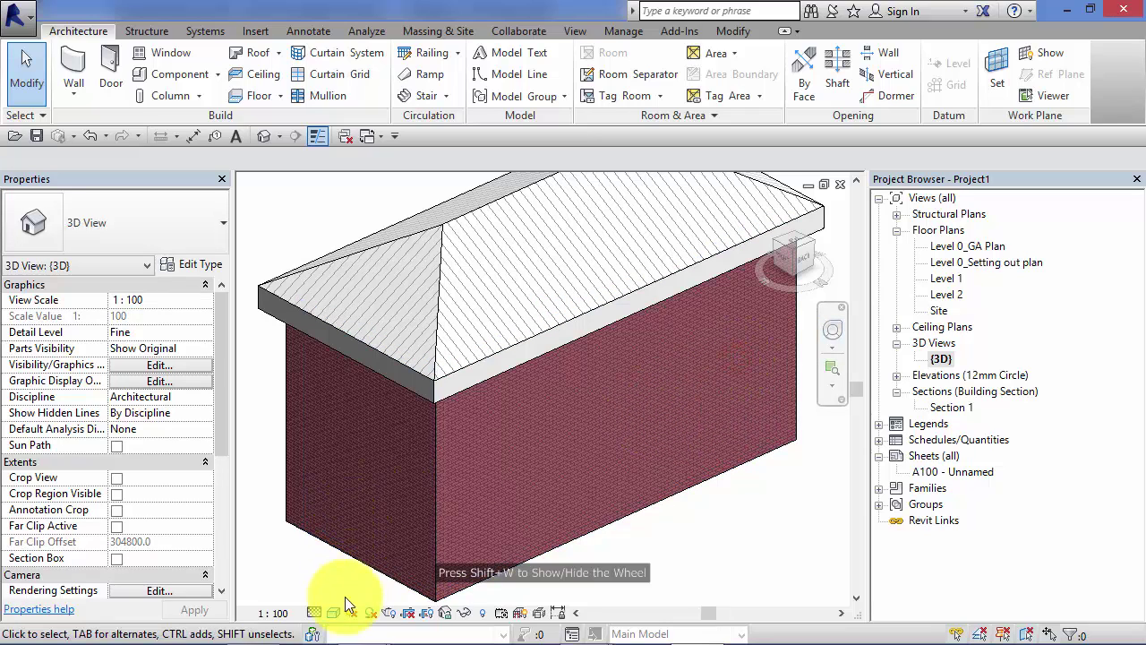
Apply Consistent Colors, orbit the house to its door side, and shift it slightly left
{"action": "left_click", "coordinate": [334, 613]}
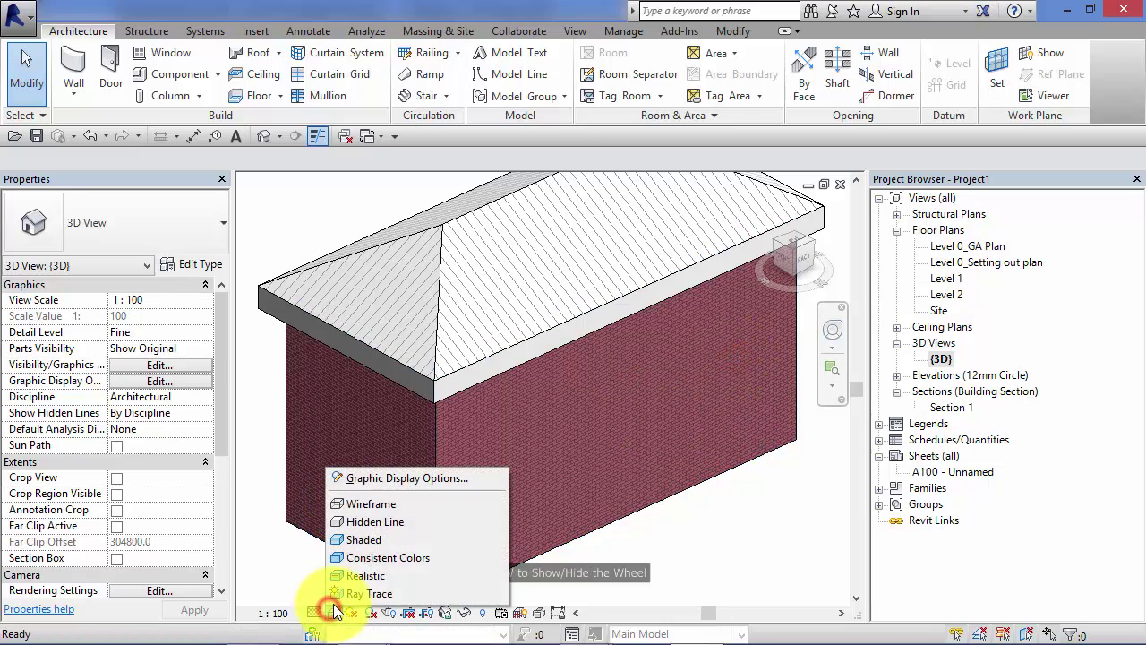
{"action": "left_click", "coordinate": [371, 557]}
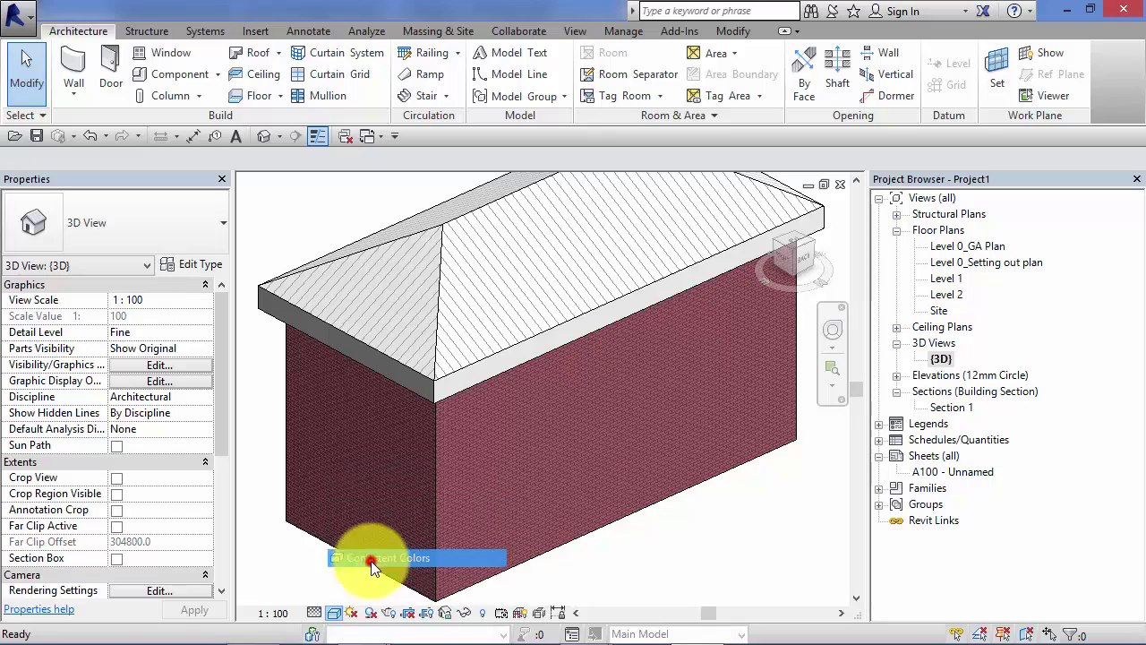
{"action": "left_click", "coordinate": [833, 329]}
{"action": "left_click_drag", "start_coordinate": [761, 399], "coordinate": [340, 407]}
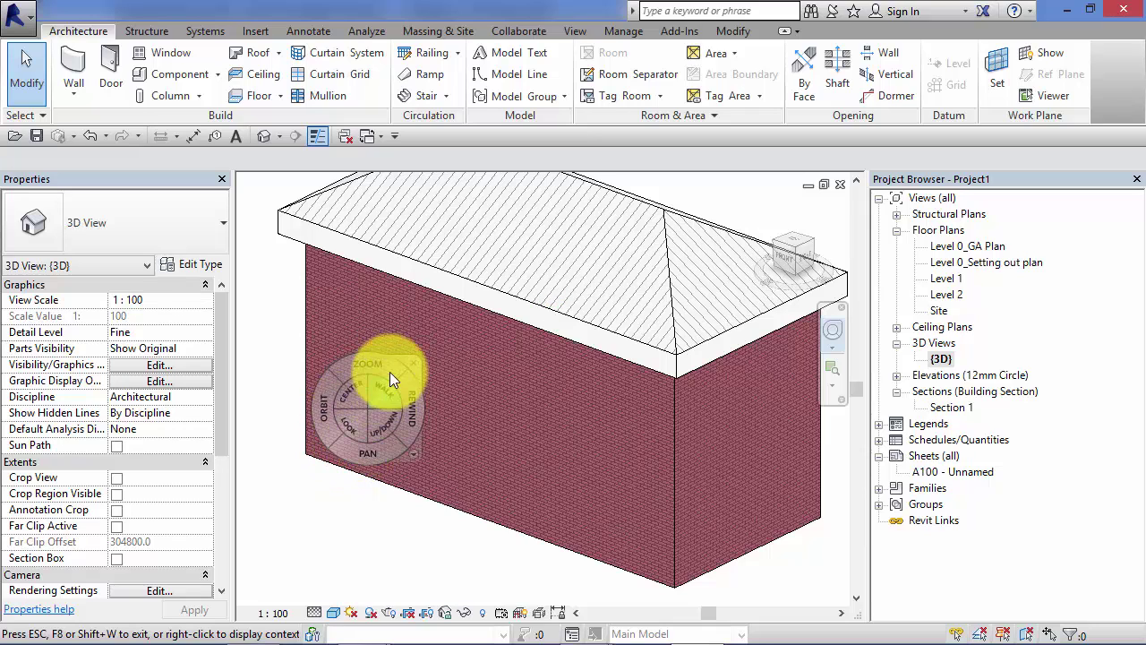
{"action": "key", "text": "Escape"}
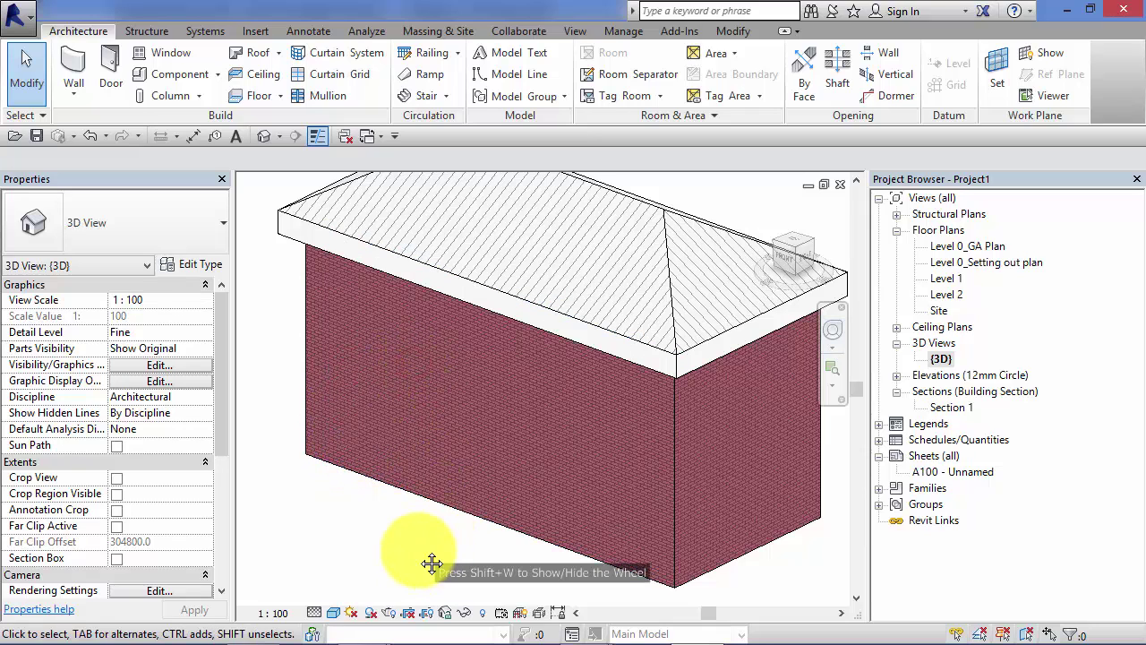
{"action": "middle_click_drag", "start_coordinate": [435, 558], "coordinate": [403, 553]}
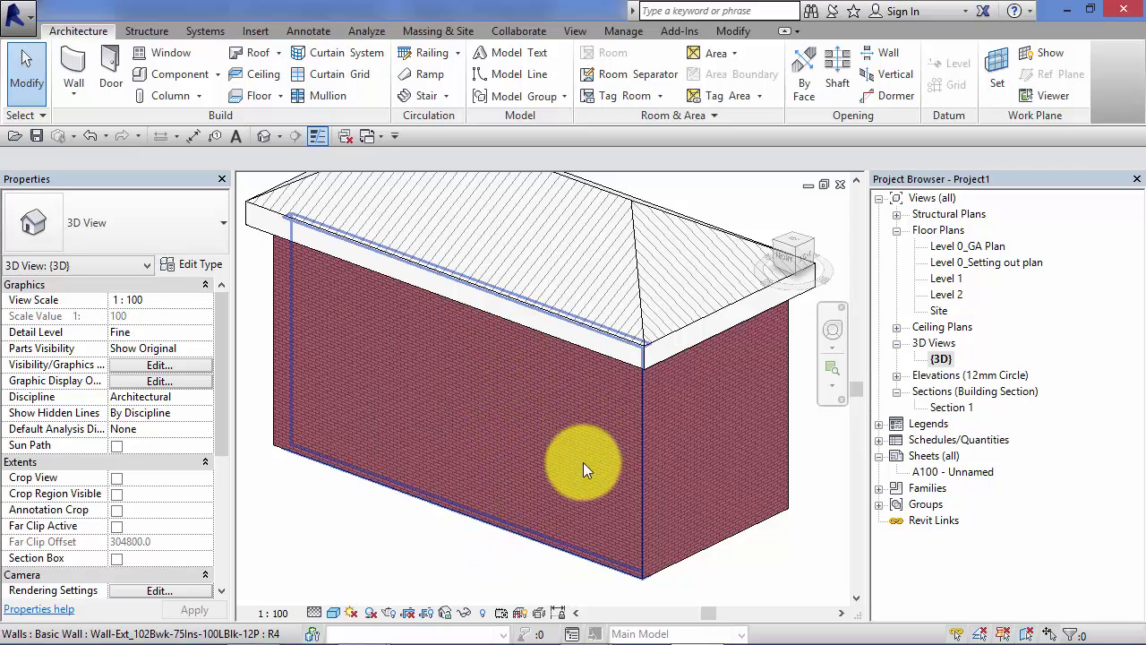
{"action": "left_click", "coordinate": [335, 614]}
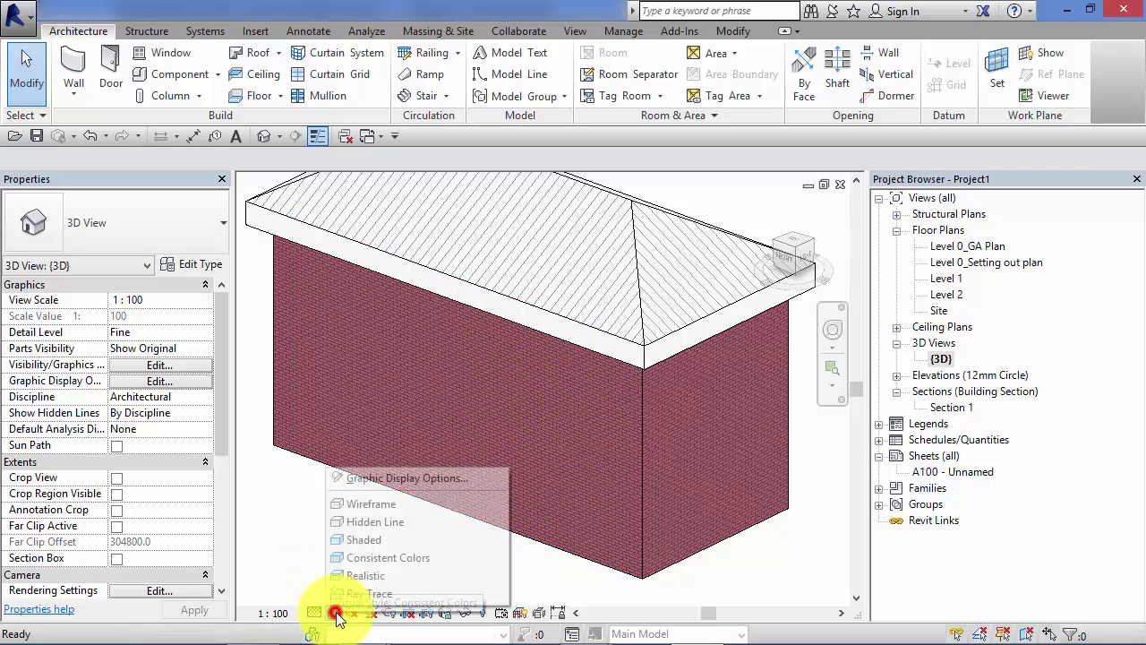
Switch to Realistic and pan across the brick wall toward a corner and roof slab
{"action": "left_click", "coordinate": [383, 573]}
{"action": "scroll", "coordinate": [432, 559], "scroll_direction": "up", "scroll_amount": 5}
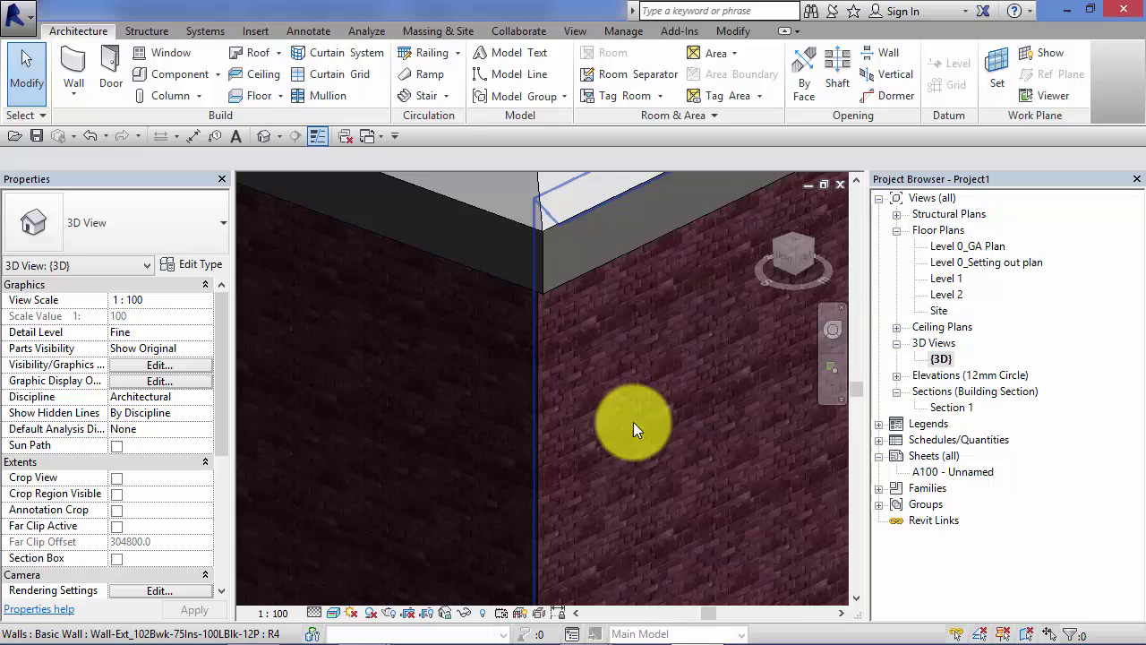
{"action": "scroll", "coordinate": [546, 426], "scroll_direction": "up", "scroll_amount": 5}
{"action": "middle_click_drag", "start_coordinate": [566, 389], "coordinate": [516, 468]}
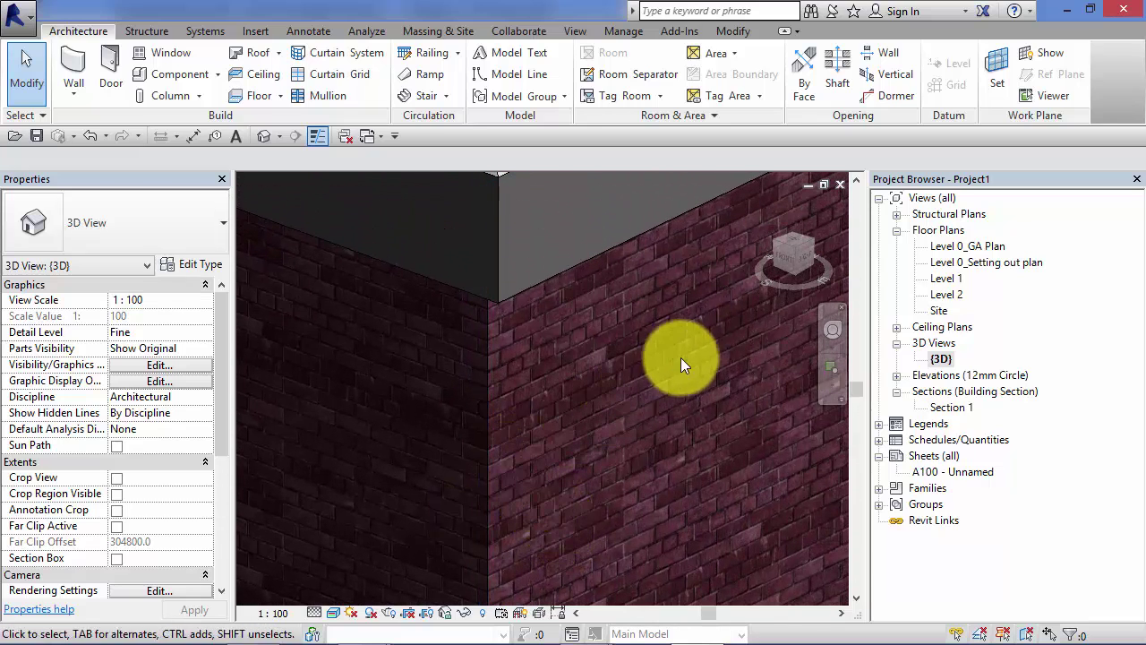
{"action": "middle_click_drag", "start_coordinate": [694, 435], "coordinate": [340, 545]}
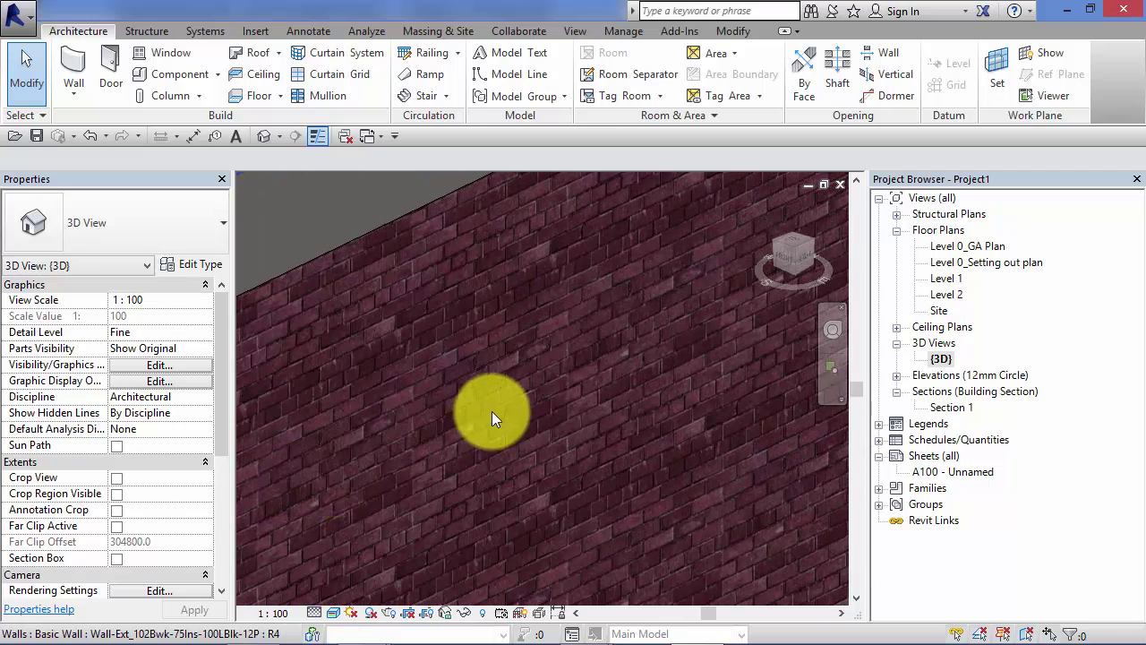
{"action": "scroll", "coordinate": [493, 401], "scroll_direction": "down", "scroll_amount": 2}
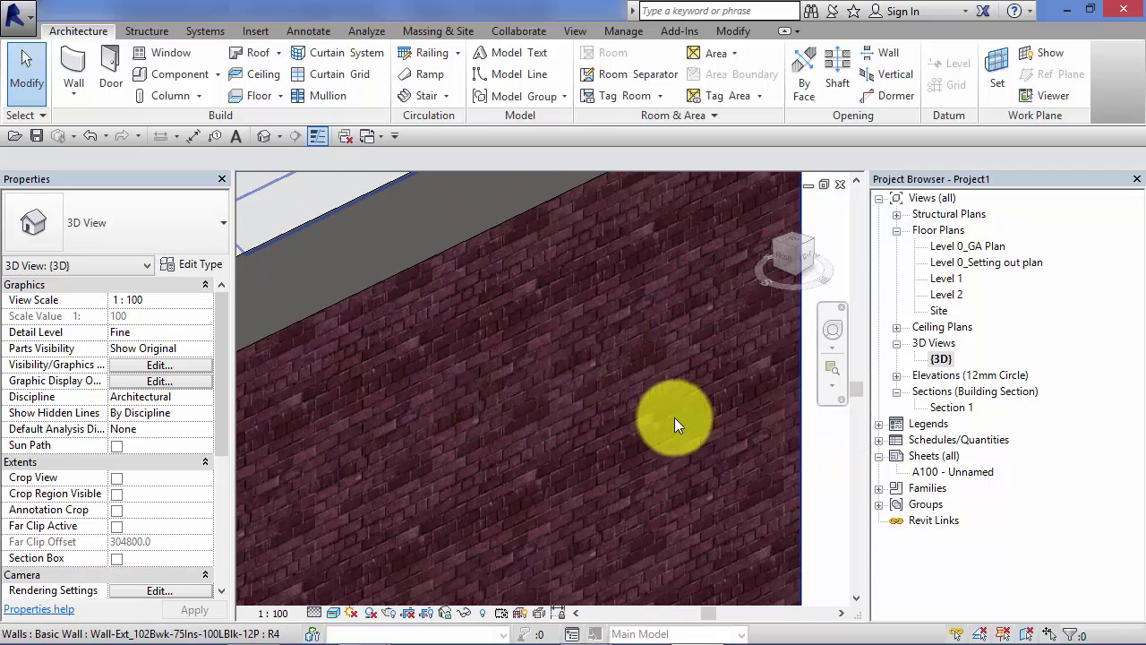
{"action": "middle_click_drag", "start_coordinate": [591, 444], "coordinate": [678, 332]}
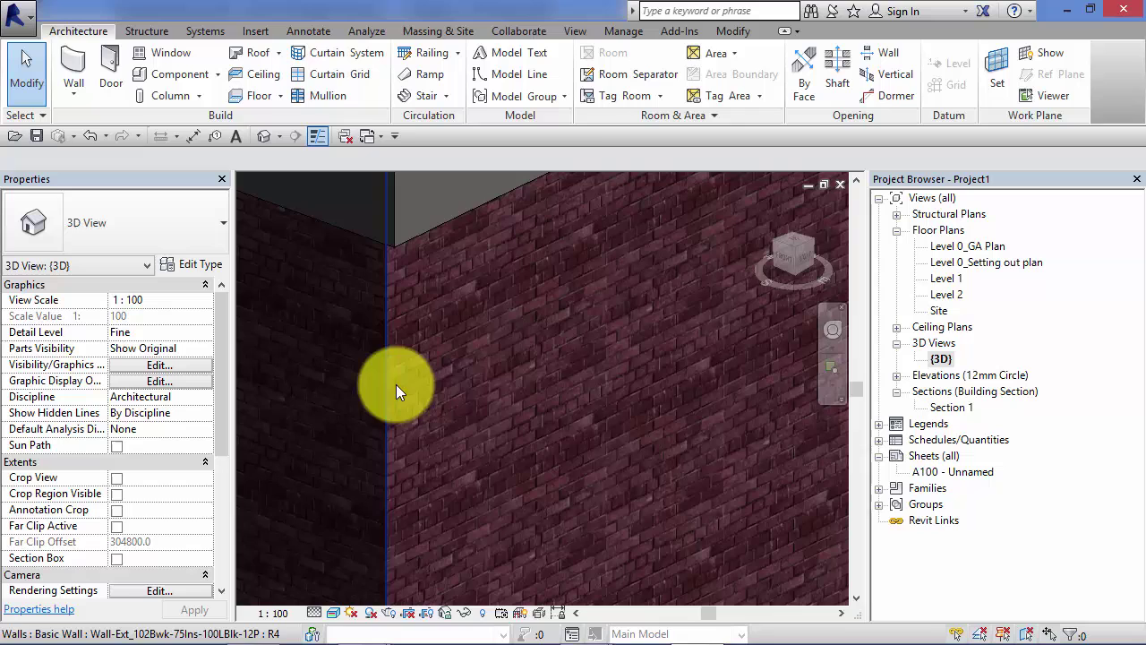
{"action": "middle_click_drag", "start_coordinate": [396, 384], "coordinate": [463, 418]}
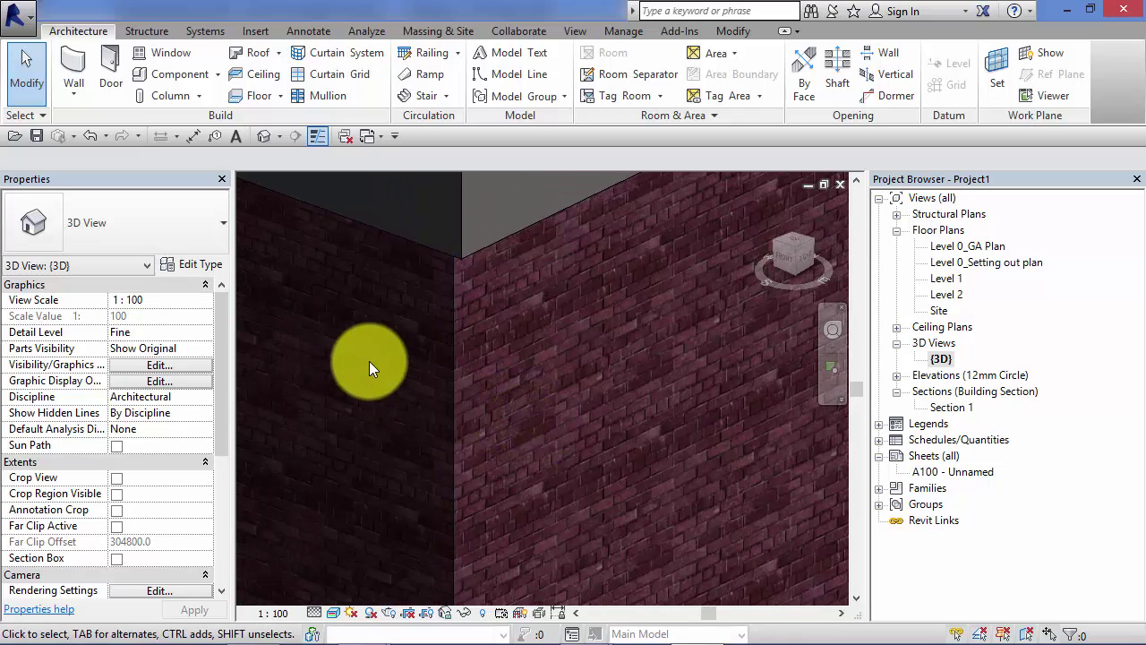
Zoom into the brick wall texture, then zoom out and orbit the corner around
{"action": "scroll", "coordinate": [500, 363], "scroll_direction": "up", "scroll_amount": 2}
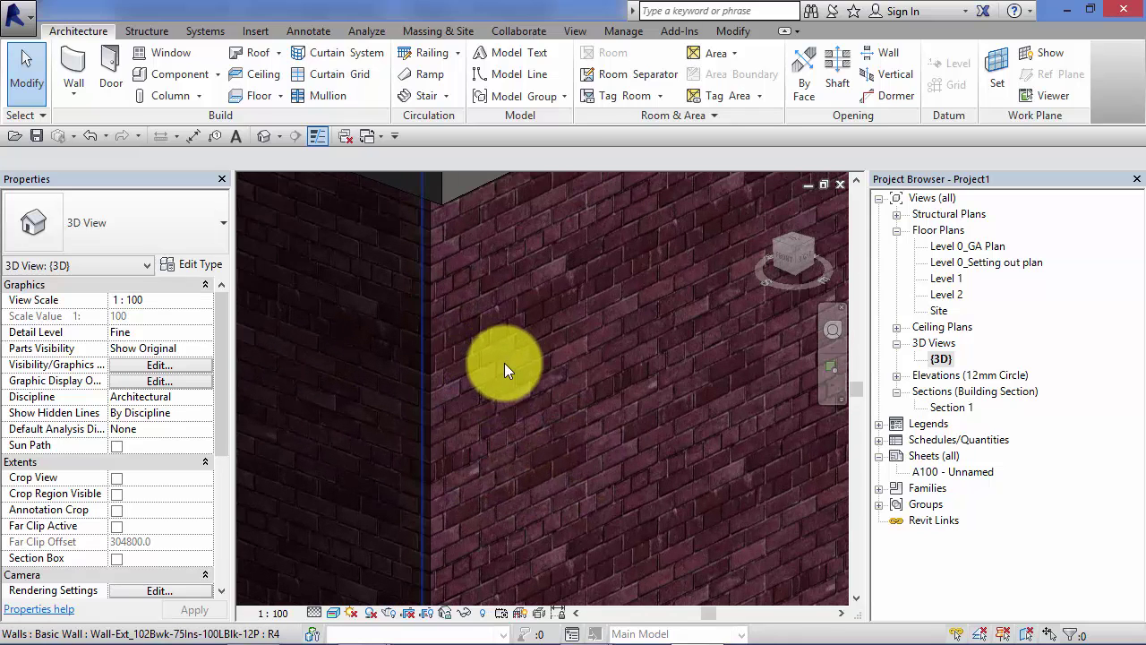
{"action": "scroll", "coordinate": [483, 401], "scroll_direction": "up", "scroll_amount": 2}
{"action": "middle_click_drag", "start_coordinate": [463, 397], "coordinate": [422, 621]}
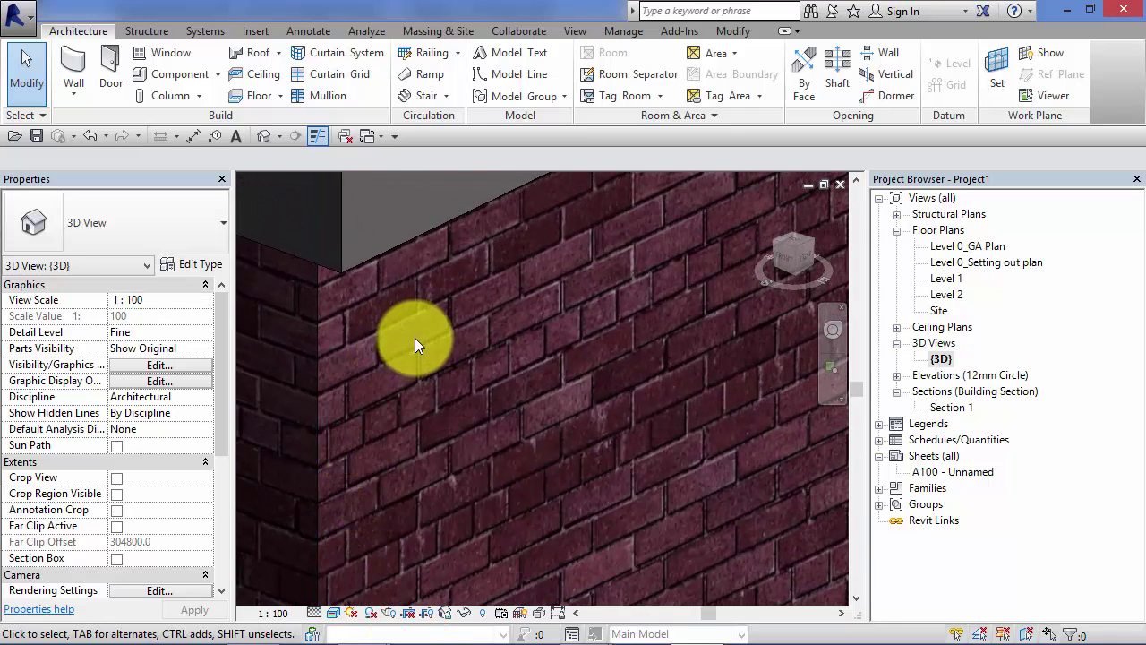
{"action": "scroll", "coordinate": [415, 337], "scroll_direction": "down", "scroll_amount": 1}
{"action": "scroll", "coordinate": [438, 426], "scroll_direction": "down", "scroll_amount": 1}
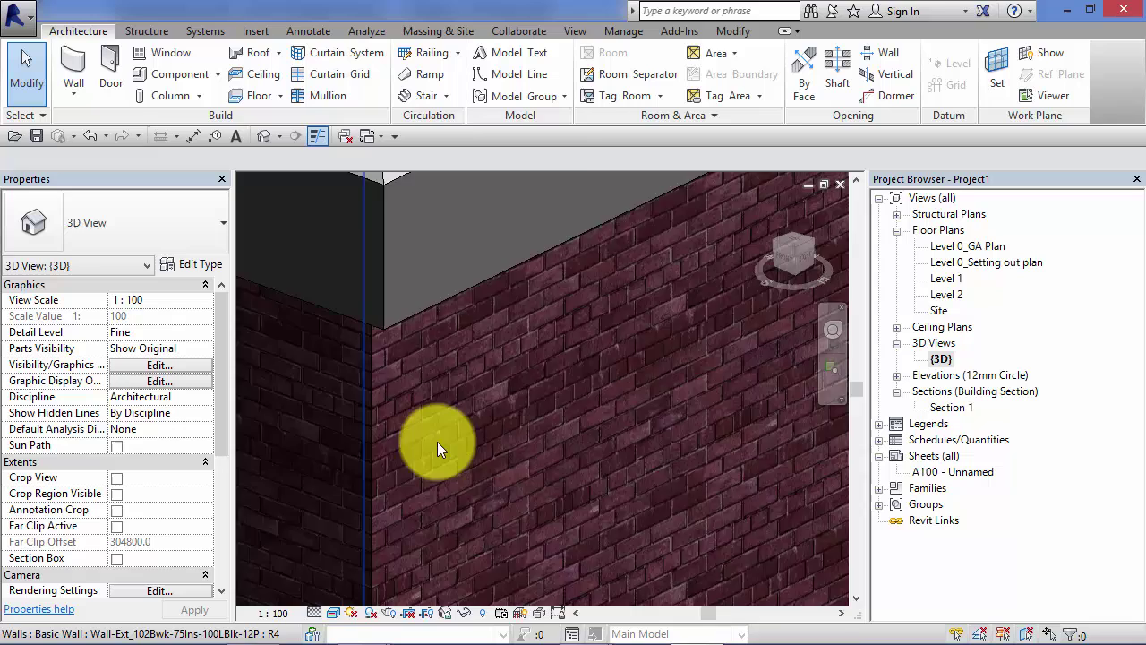
{"action": "middle_click_drag", "start_coordinate": [437, 441], "coordinate": [594, 402], "text": "shift"}
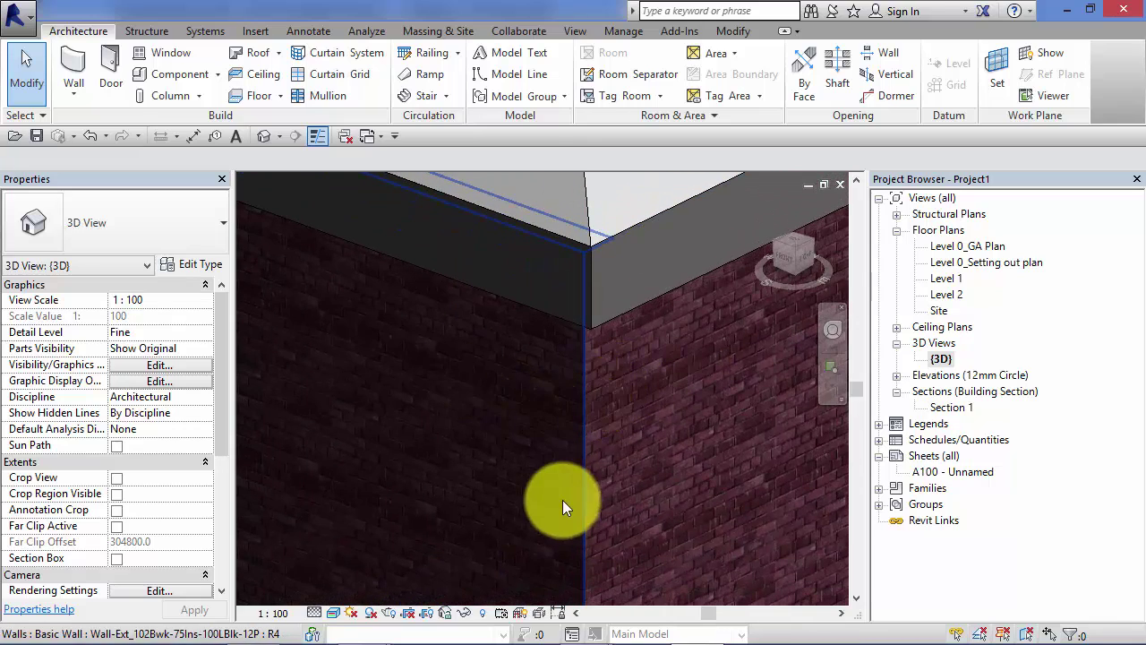
{"action": "scroll", "coordinate": [562, 506], "scroll_direction": "down", "scroll_amount": 3}
{"action": "scroll", "coordinate": [671, 519], "scroll_direction": "up", "scroll_amount": 2}
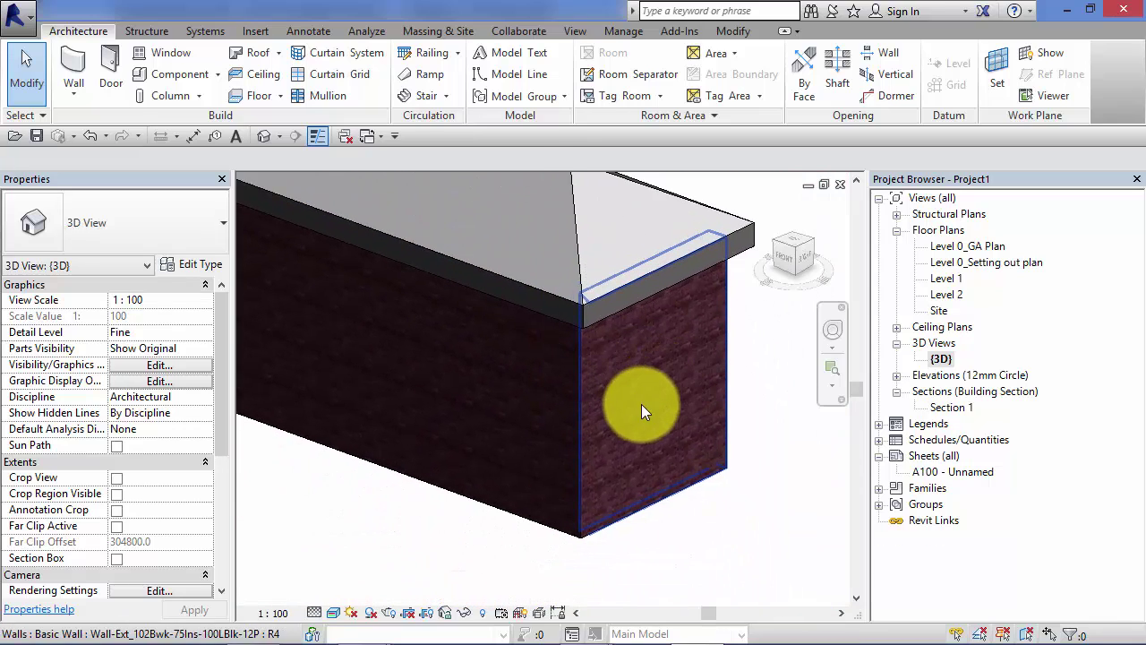
Render the {3D} view with Ray Trace and orbit it slightly
{"action": "left_click", "coordinate": [332, 613]}
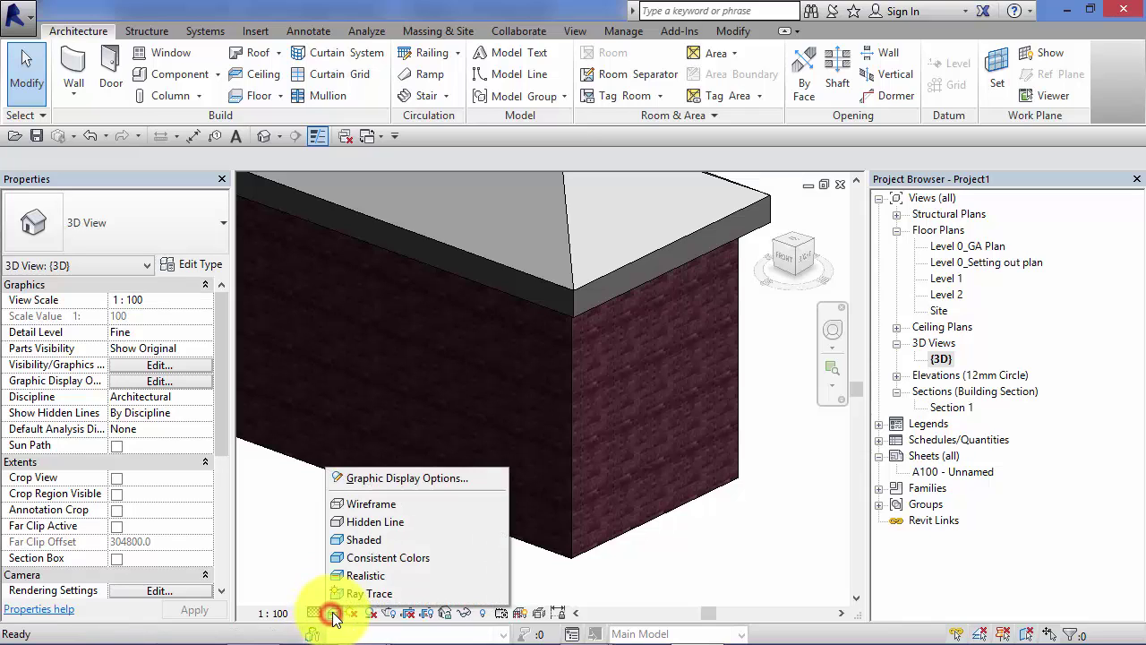
{"action": "left_click", "coordinate": [395, 594]}
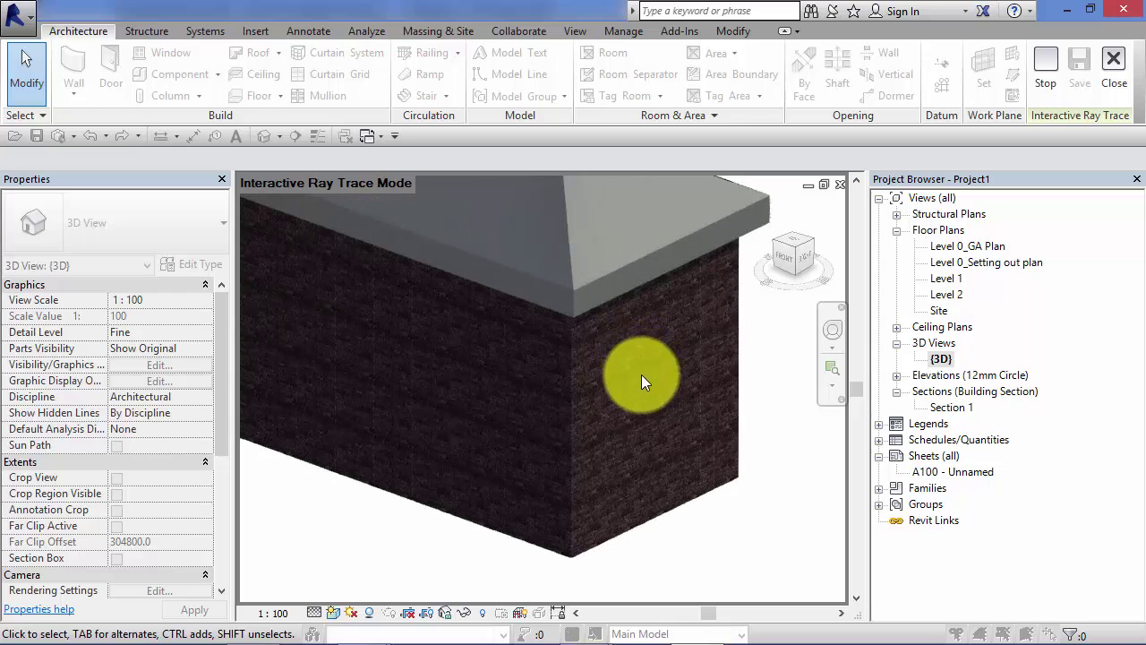
{"action": "left_click", "coordinate": [832, 330]}
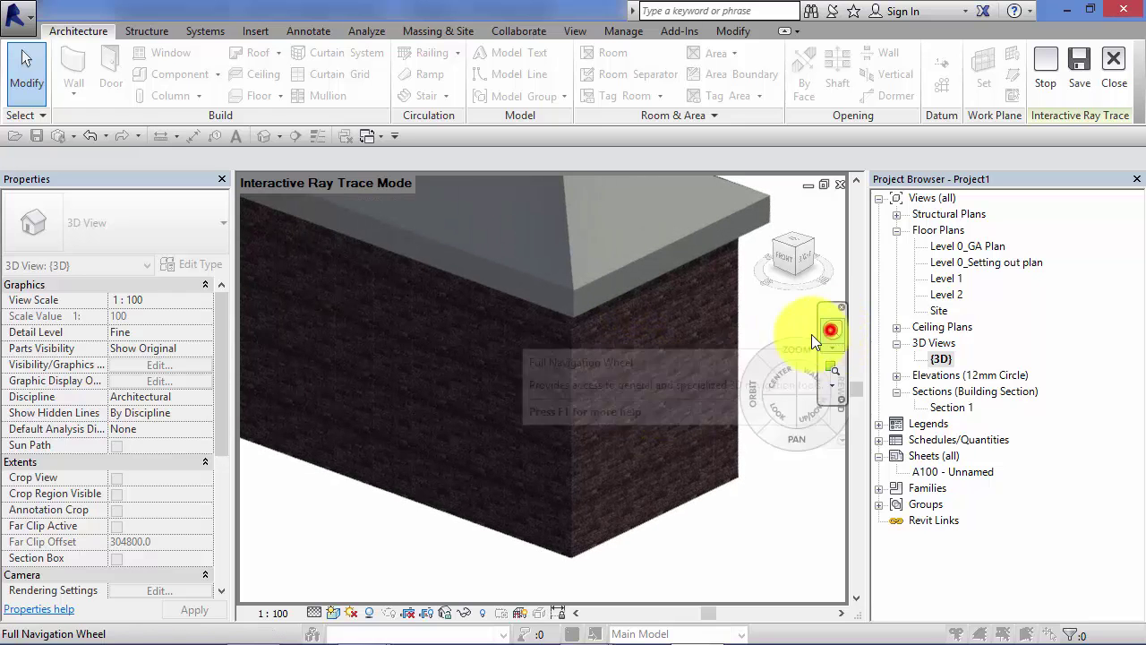
{"action": "mouse_move", "coordinate": [744, 402]}
{"action": "left_mouse_down"}
{"action": "mouse_move", "coordinate": [698, 424]}
{"action": "mouse_move", "coordinate": [622, 427]}
{"action": "mouse_move", "coordinate": [586, 407]}
{"action": "mouse_move", "coordinate": [391, 426]}
{"action": "left_mouse_up"}
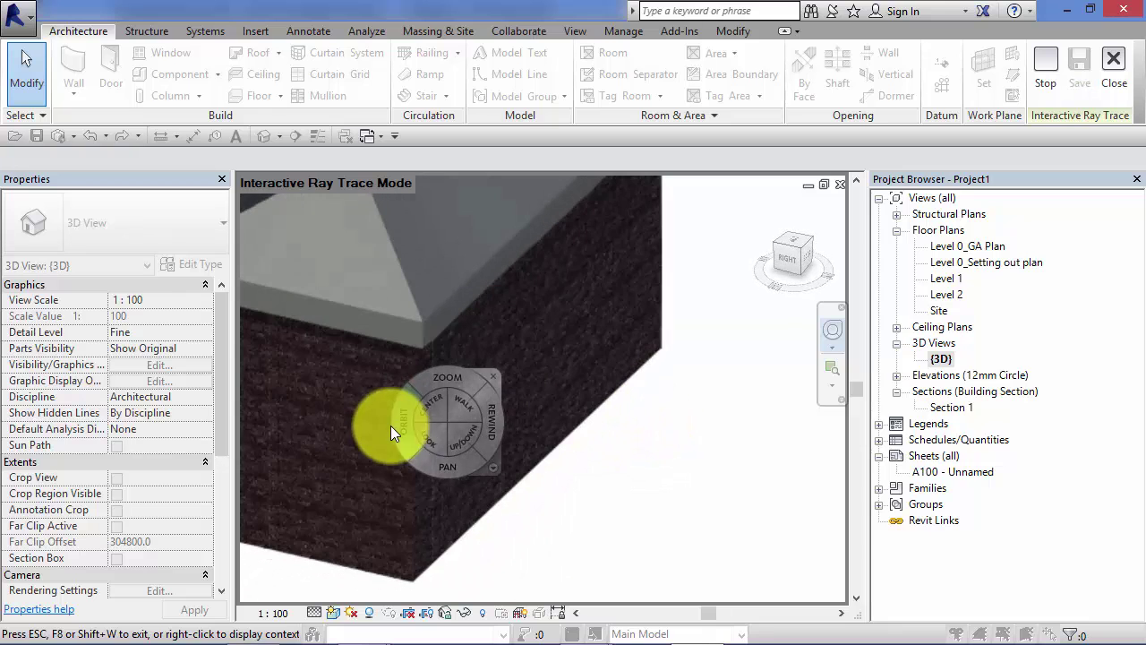
{"action": "left_click", "coordinate": [504, 367]}
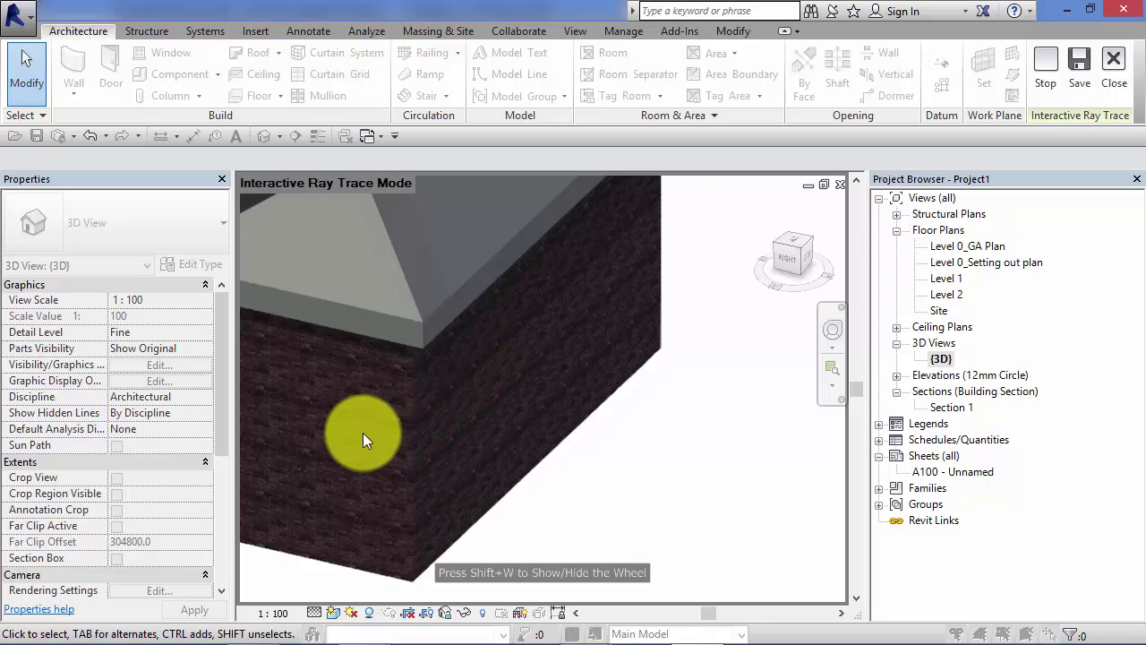
Zoom in and pan across a close-up of the ray-traced brick wall
{"action": "scroll", "coordinate": [362, 433], "scroll_direction": "up", "scroll_amount": 2}
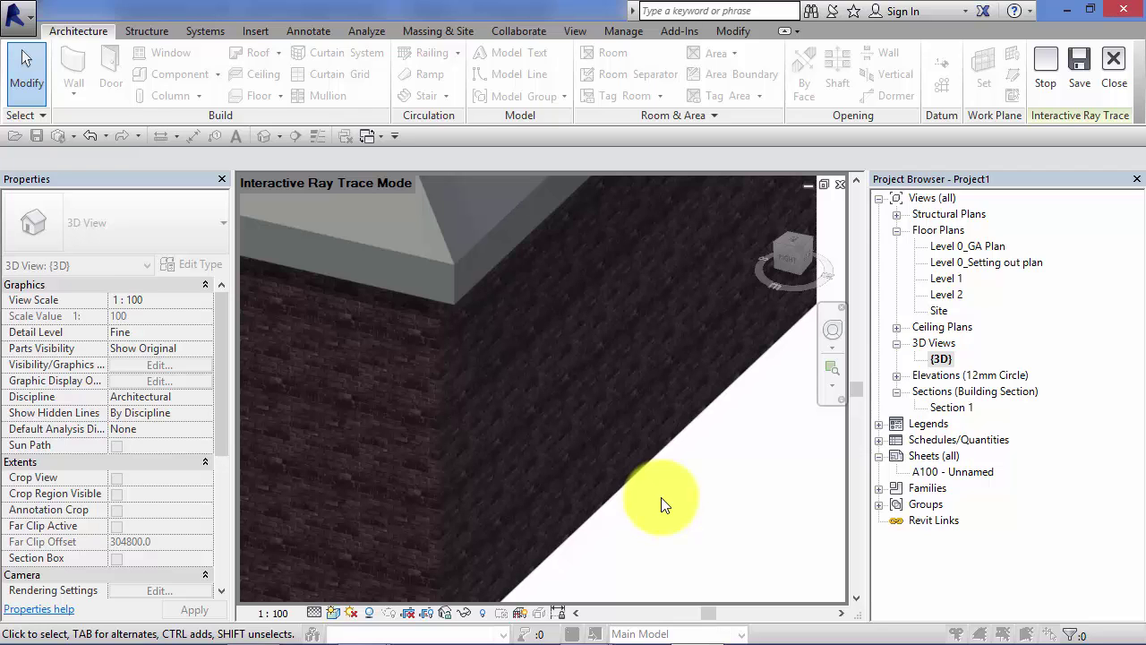
{"action": "middle_click_drag", "start_coordinate": [657, 501], "coordinate": [743, 433]}
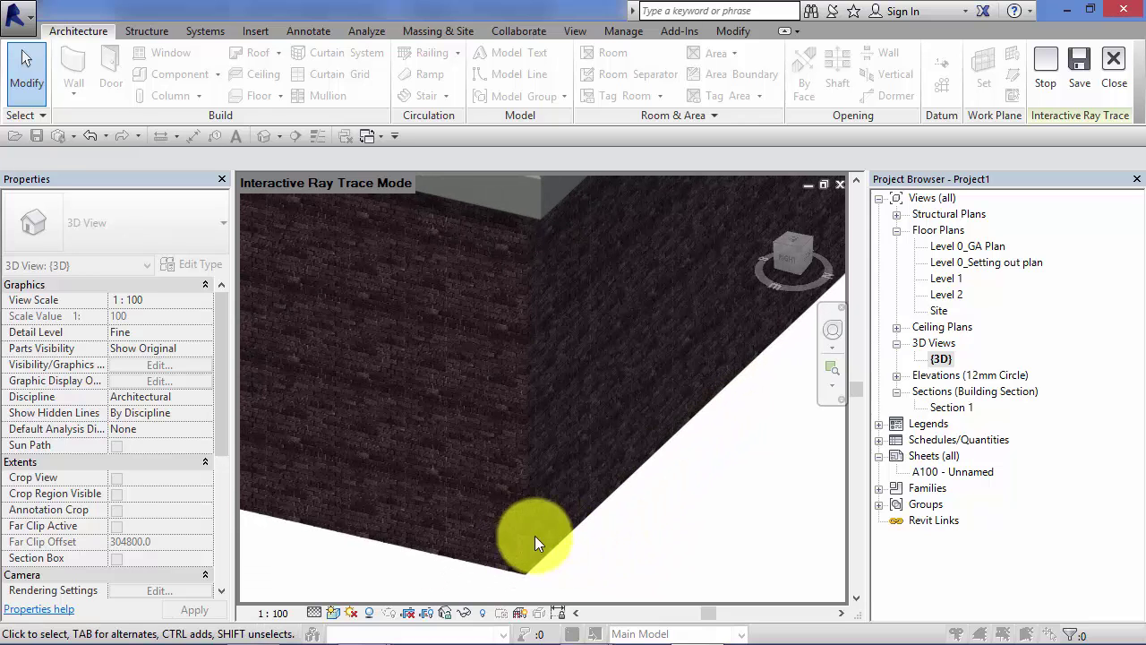
{"action": "scroll", "coordinate": [496, 518], "scroll_direction": "up", "scroll_amount": 2}
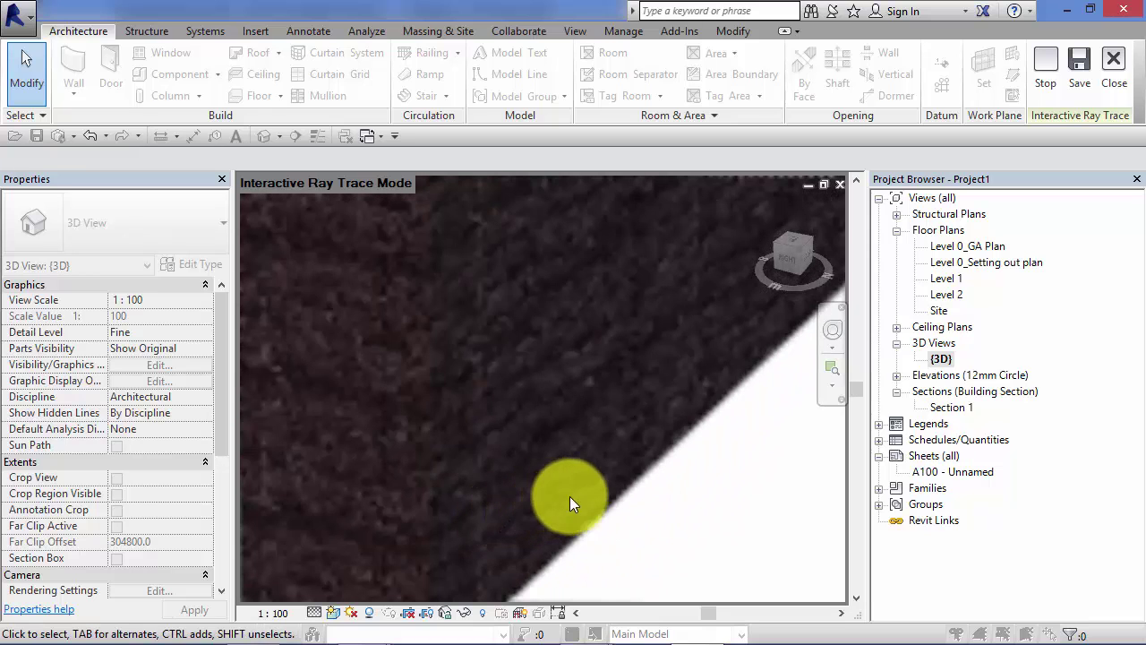
{"action": "middle_click_drag", "start_coordinate": [570, 497], "coordinate": [684, 480]}
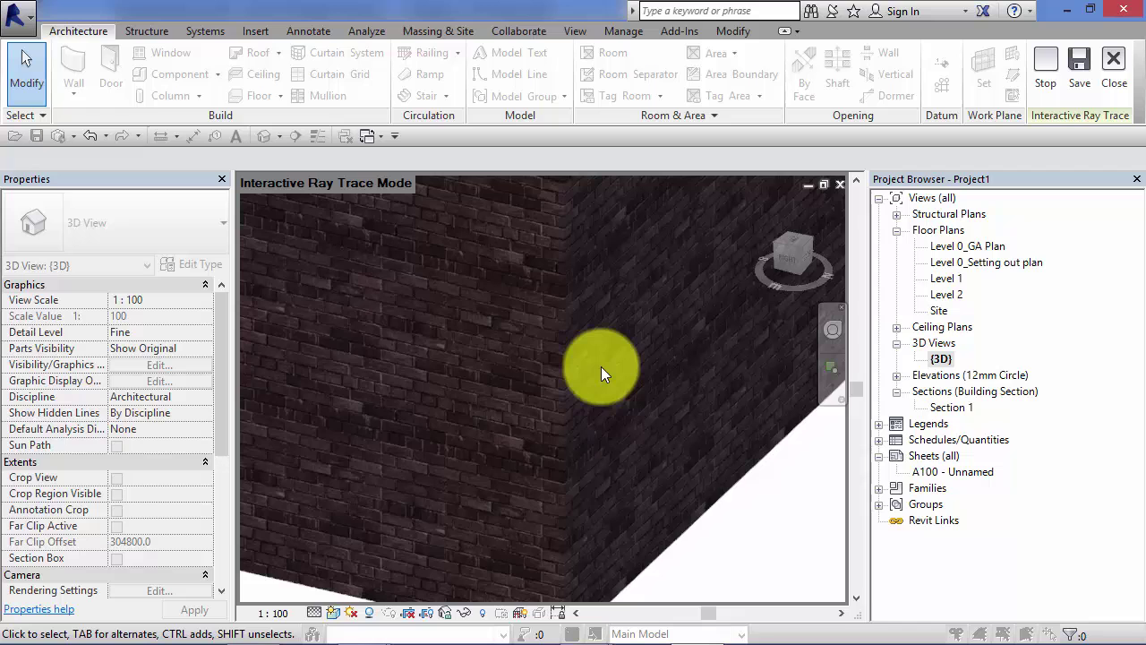
{"action": "scroll", "coordinate": [601, 366], "scroll_direction": "down", "scroll_amount": 2}
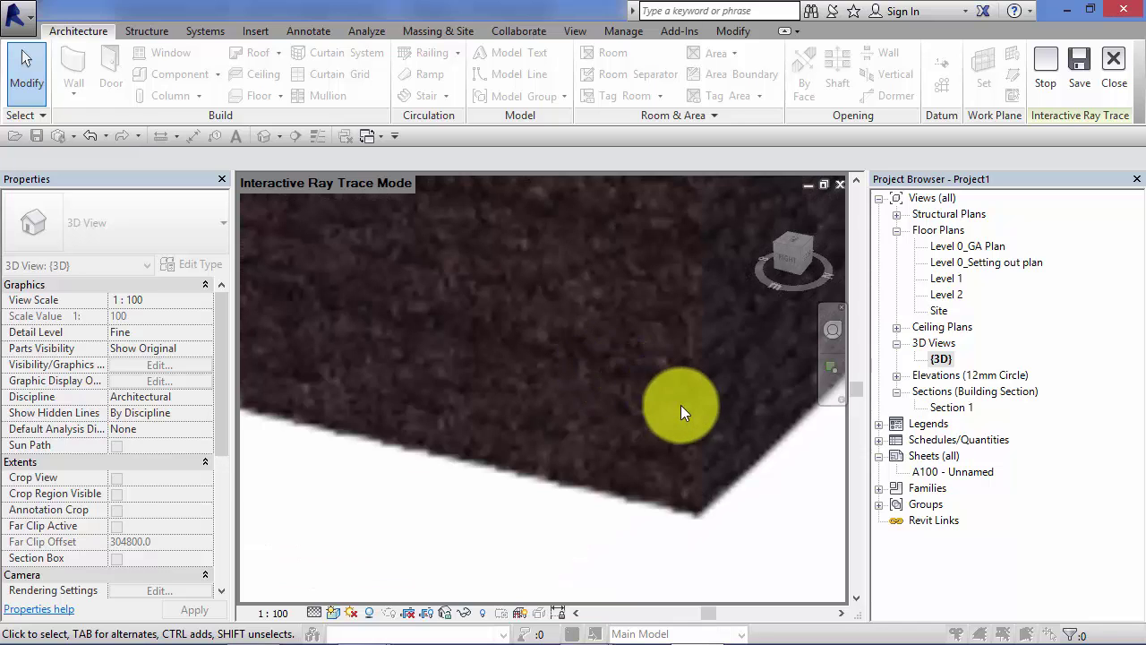
Orbit the ray-traced house to a new angle around a pivot point
{"action": "left_click", "coordinate": [832, 333]}
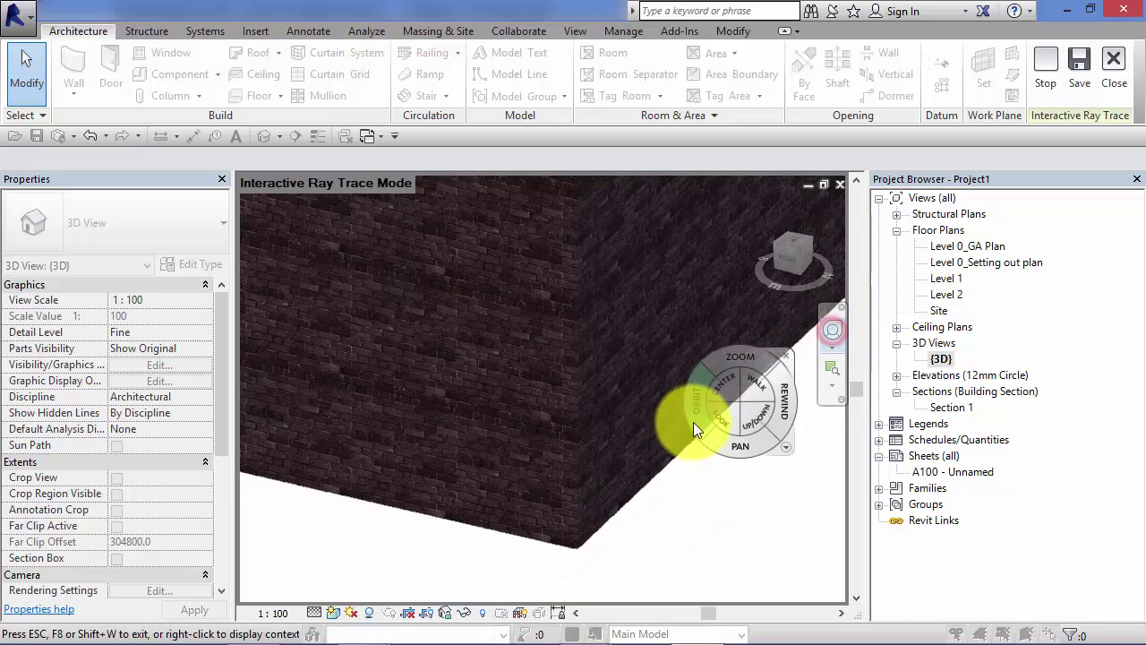
{"action": "left_click", "coordinate": [693, 422]}
{"action": "mouse_move", "coordinate": [693, 421]}
{"action": "left_mouse_down"}
{"action": "mouse_move", "coordinate": [668, 456]}
{"action": "mouse_move", "coordinate": [606, 440]}
{"action": "left_mouse_up"}
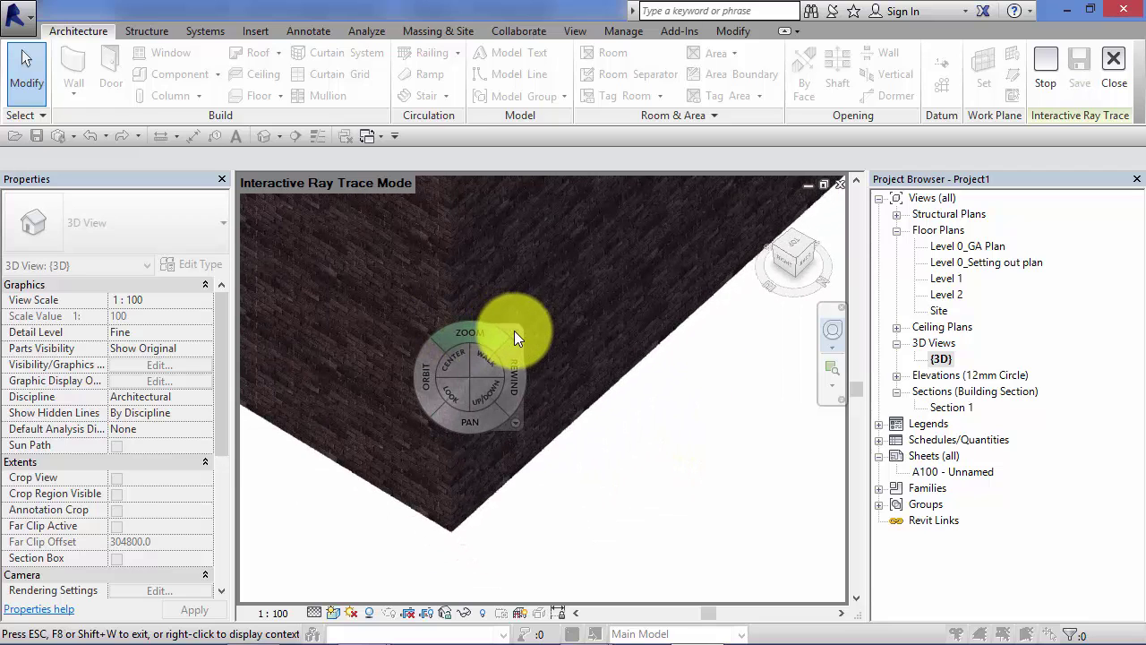
{"action": "left_click", "coordinate": [515, 331]}
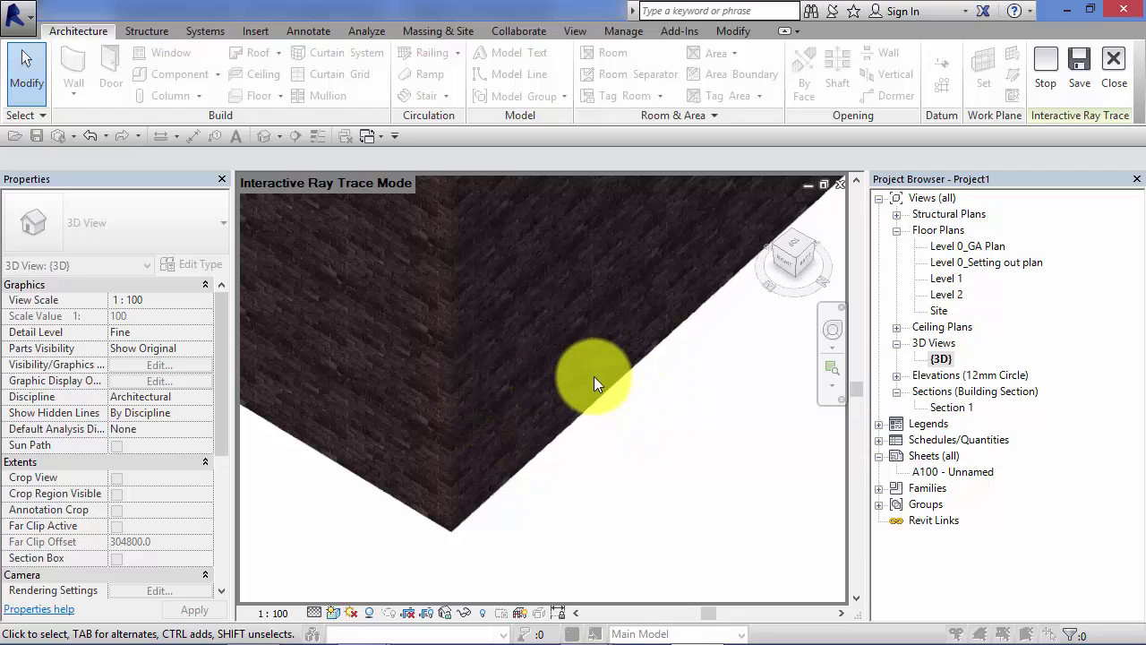
{"action": "left_click", "coordinate": [333, 612]}
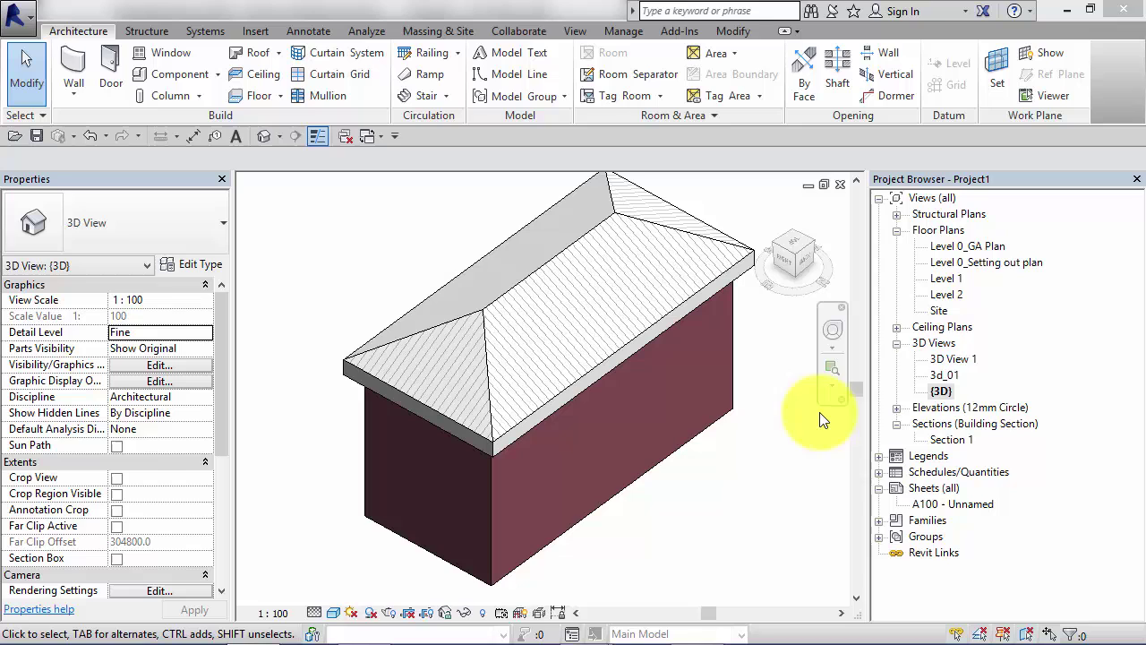
Return to the {3D} view and set it to the Shaded style
{"action": "left_click", "coordinate": [940, 392]}
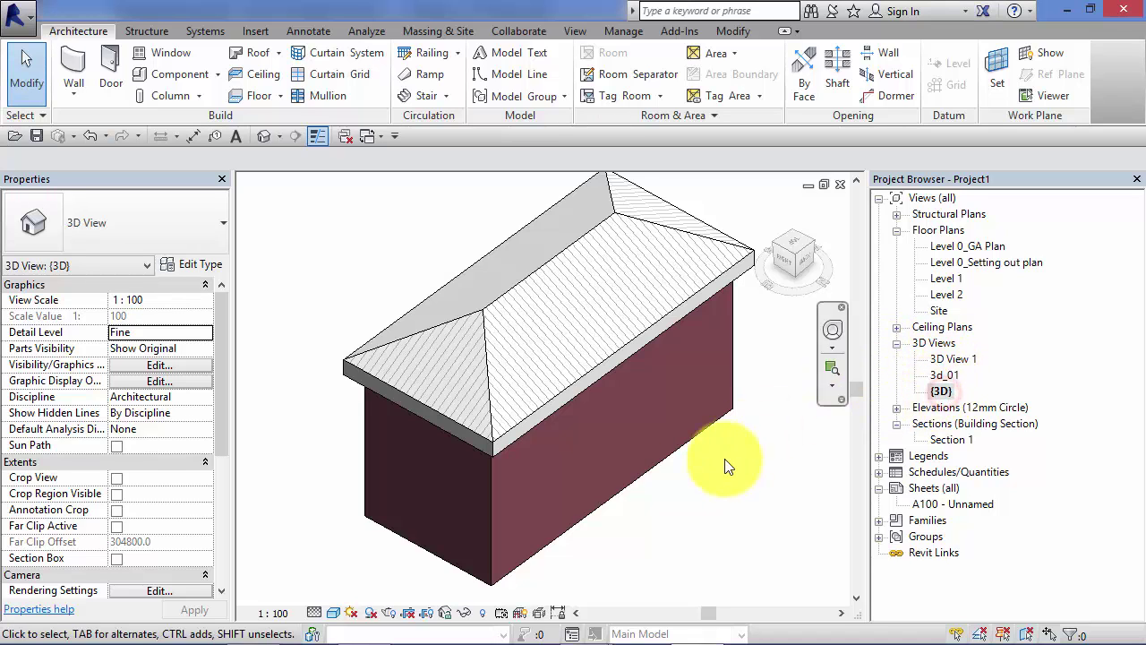
{"action": "left_click", "coordinate": [332, 612]}
{"action": "left_click", "coordinate": [393, 539]}
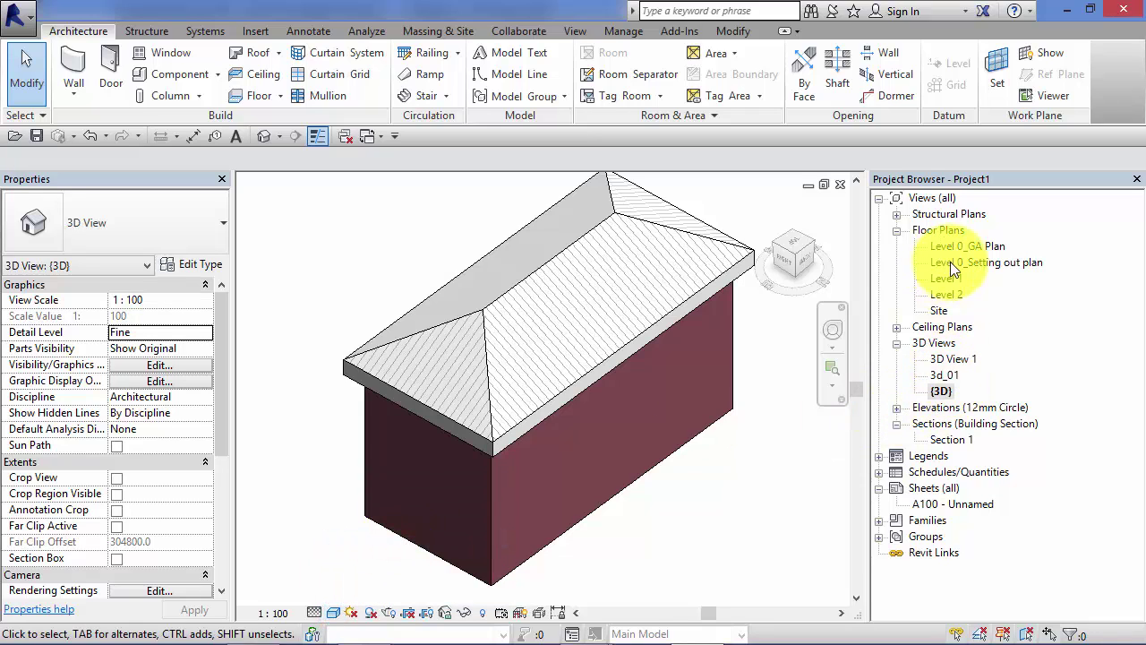
Open perspective 3D View 1 and render it in the Realistic style
{"action": "double_click", "coordinate": [952, 359]}
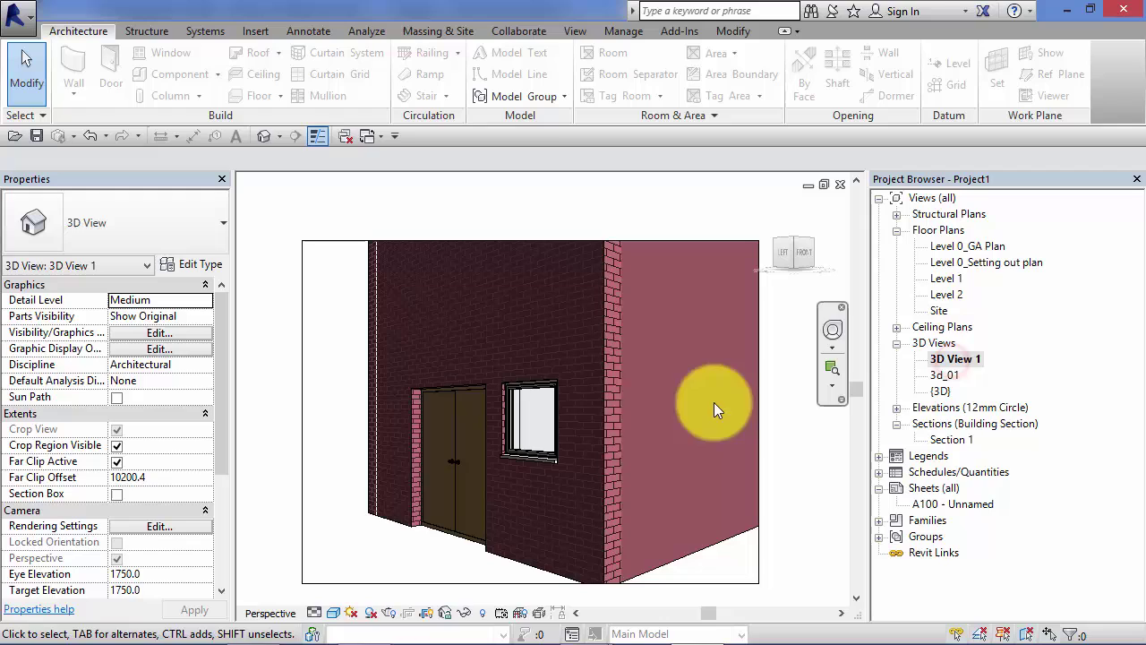
{"action": "left_click", "coordinate": [333, 614]}
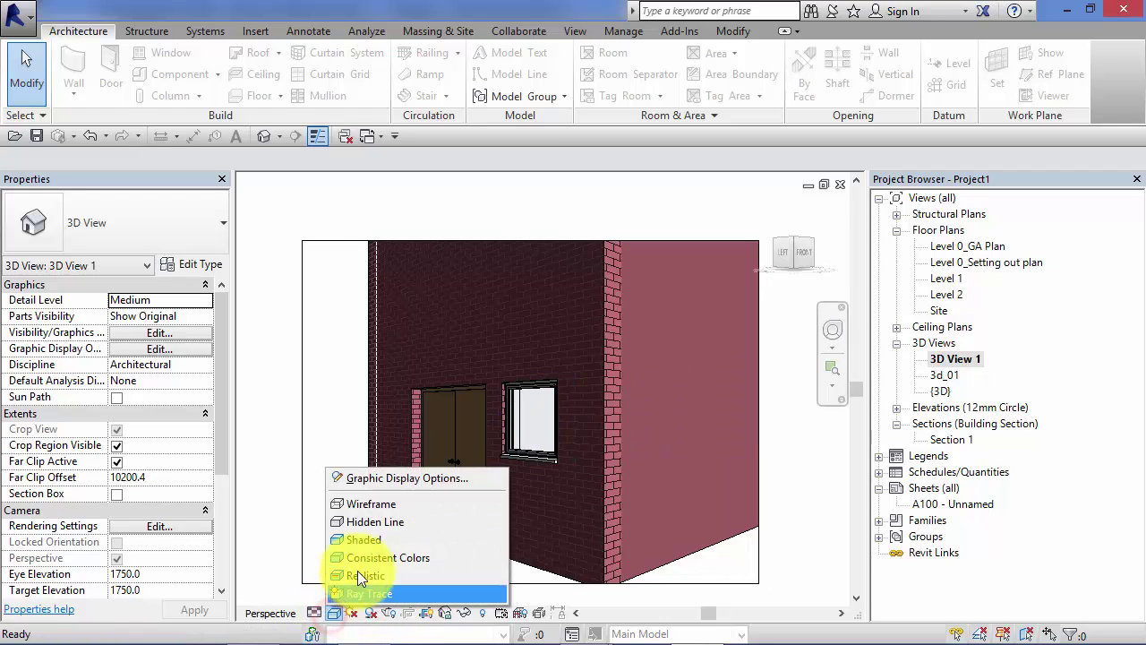
{"action": "left_click", "coordinate": [386, 576]}
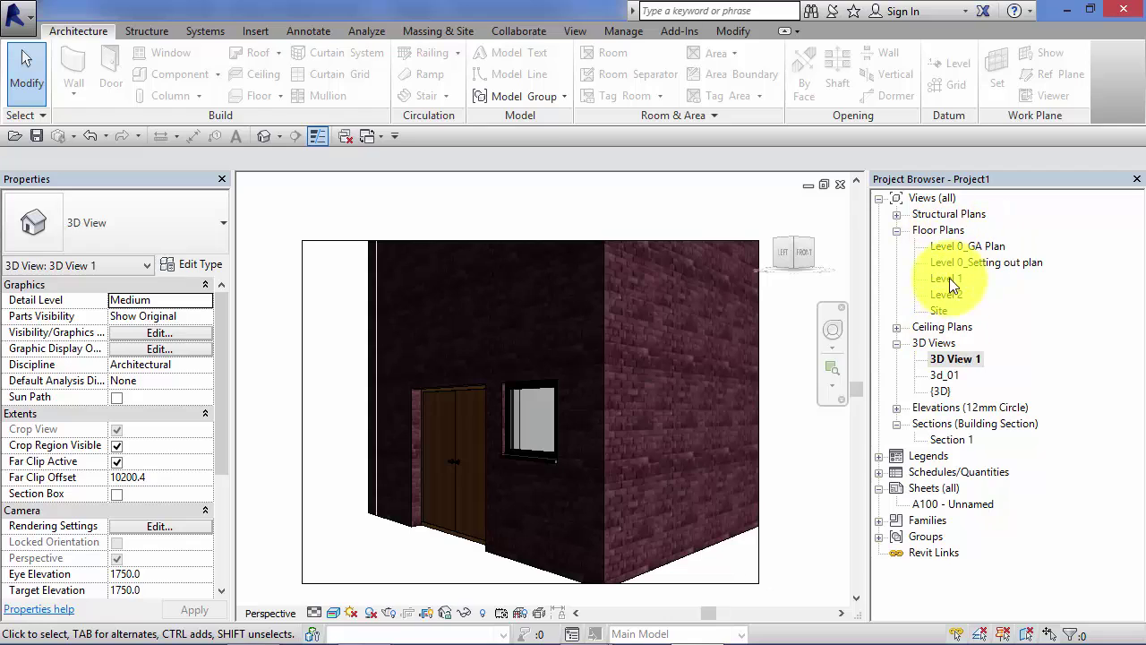
Open Level 0_GA Plan, recentre the building, and set its visual style to Shaded
{"action": "double_click", "coordinate": [970, 245]}
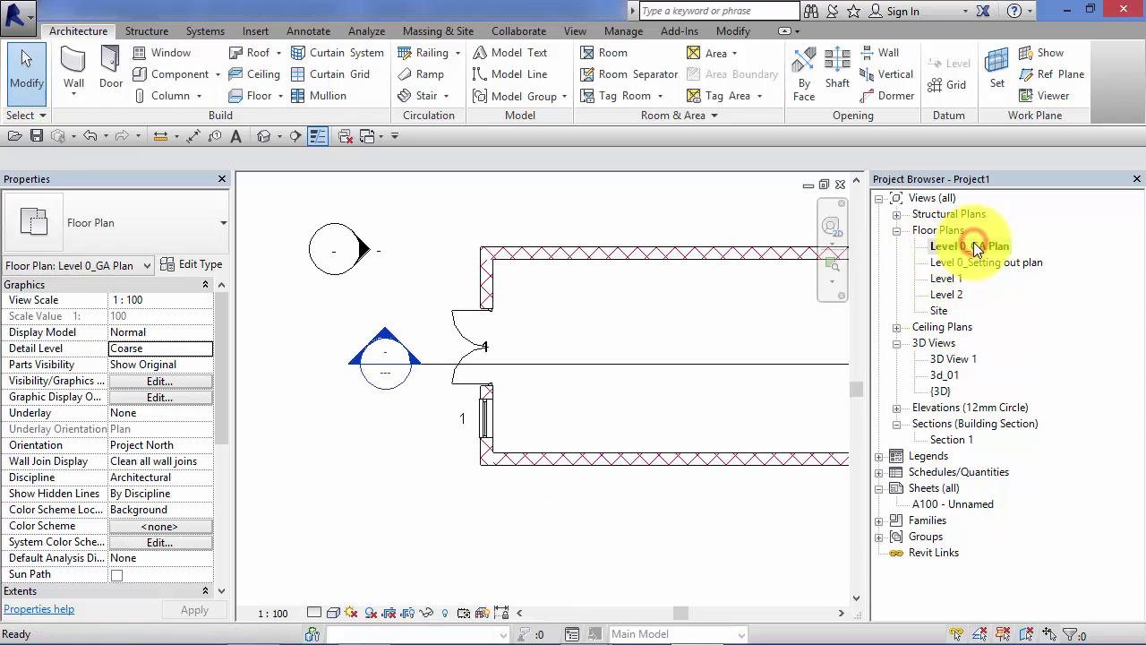
{"action": "middle_click_drag", "start_coordinate": [741, 407], "coordinate": [554, 437]}
{"action": "left_click", "coordinate": [331, 615]}
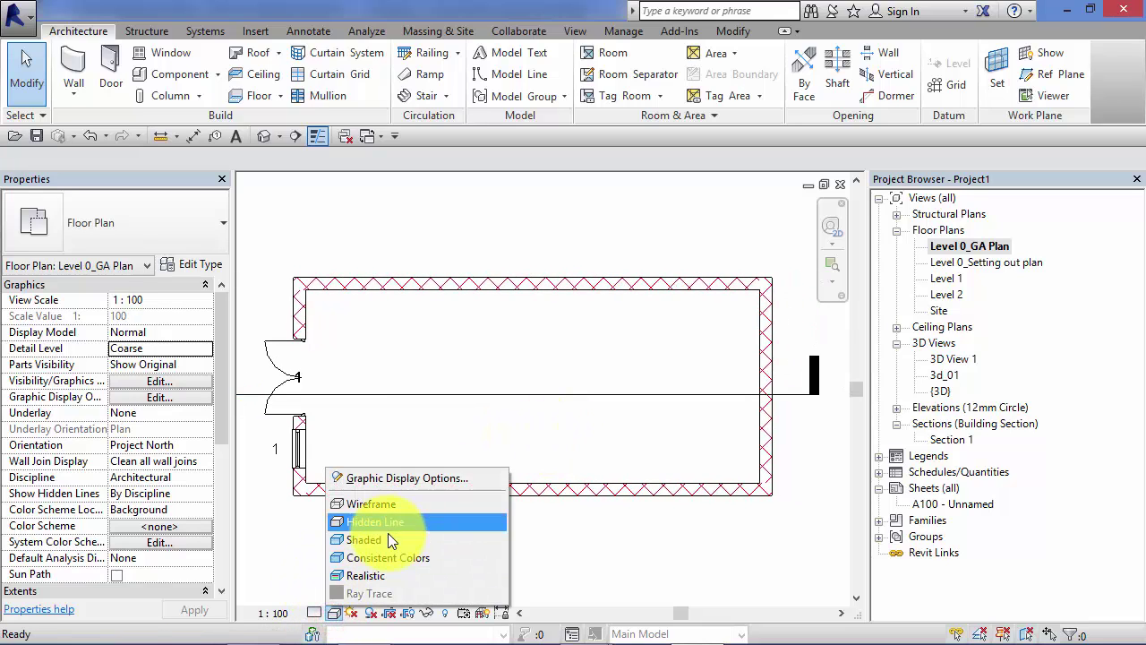
{"action": "left_click", "coordinate": [388, 535]}
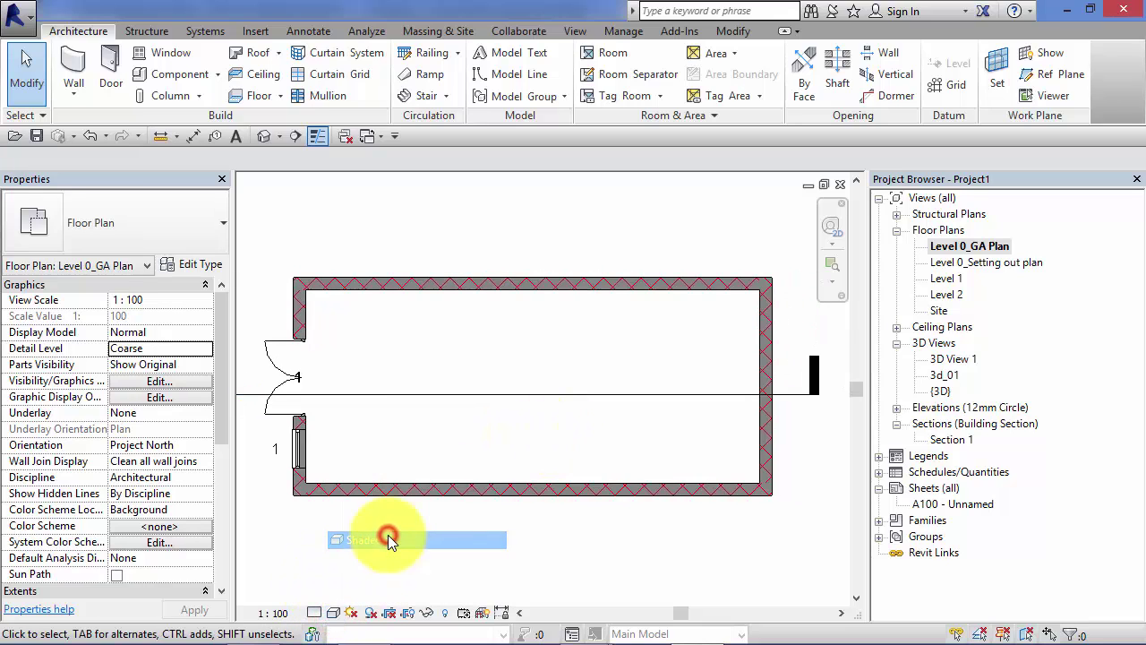
Open Level 0_Setting out plan and set its visual style to Hidden Line
{"action": "double_click", "coordinate": [953, 262]}
{"action": "left_click", "coordinate": [333, 615]}
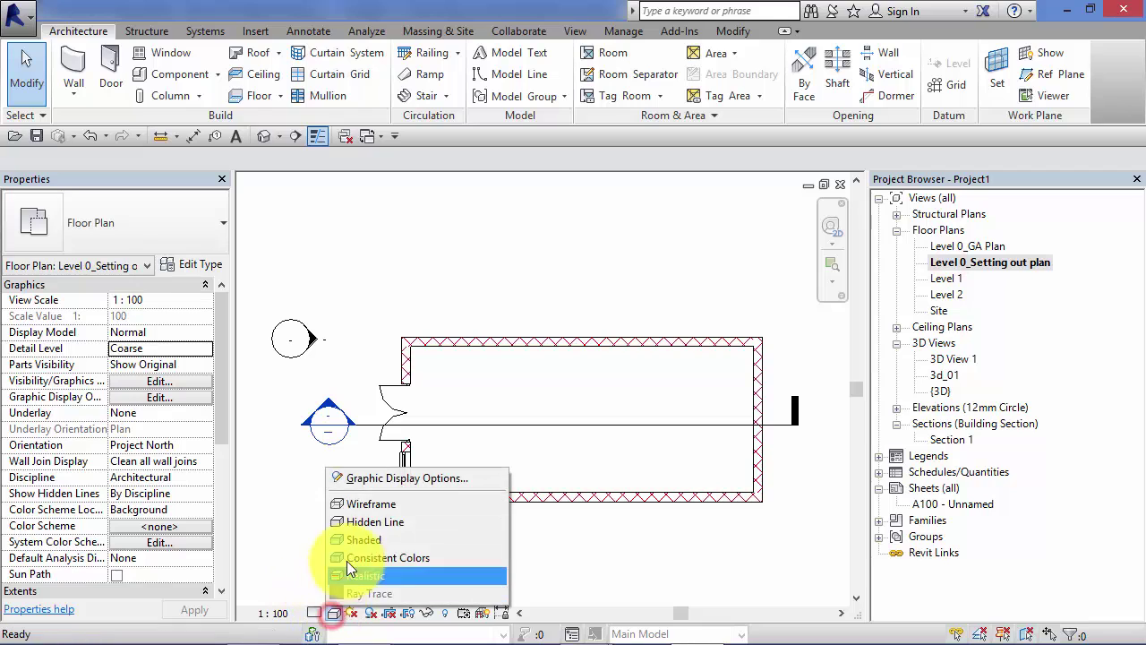
{"action": "left_click", "coordinate": [380, 525]}
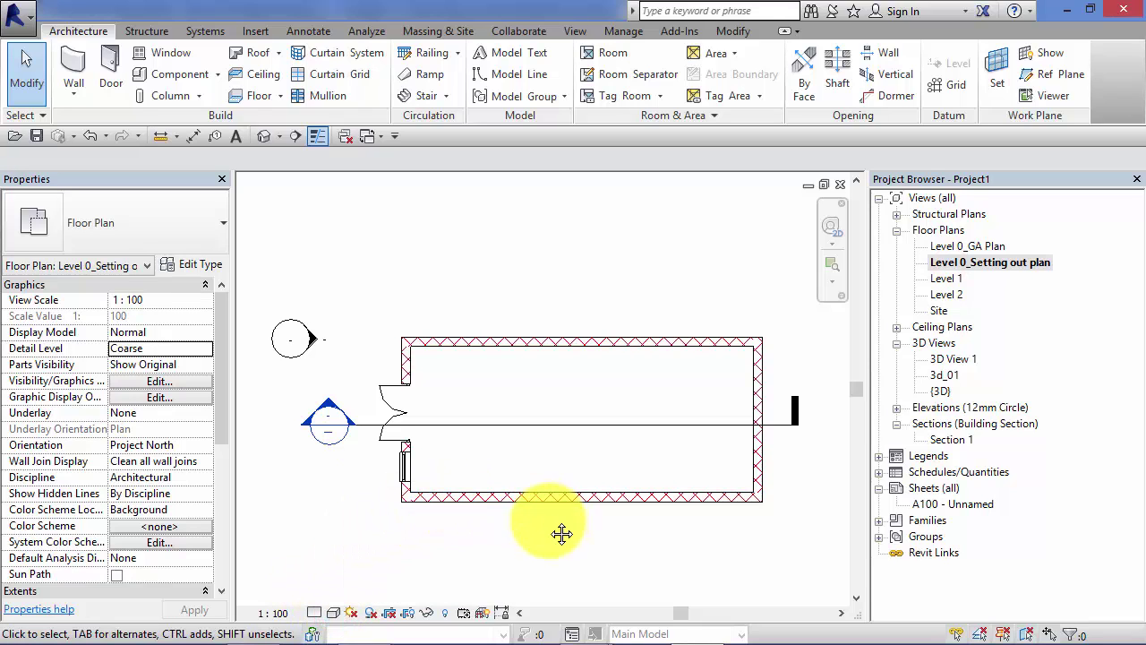
Nudge the house in the {3D} view slightly with a pan
{"action": "middle_click_drag", "start_coordinate": [561, 534], "coordinate": [529, 517]}
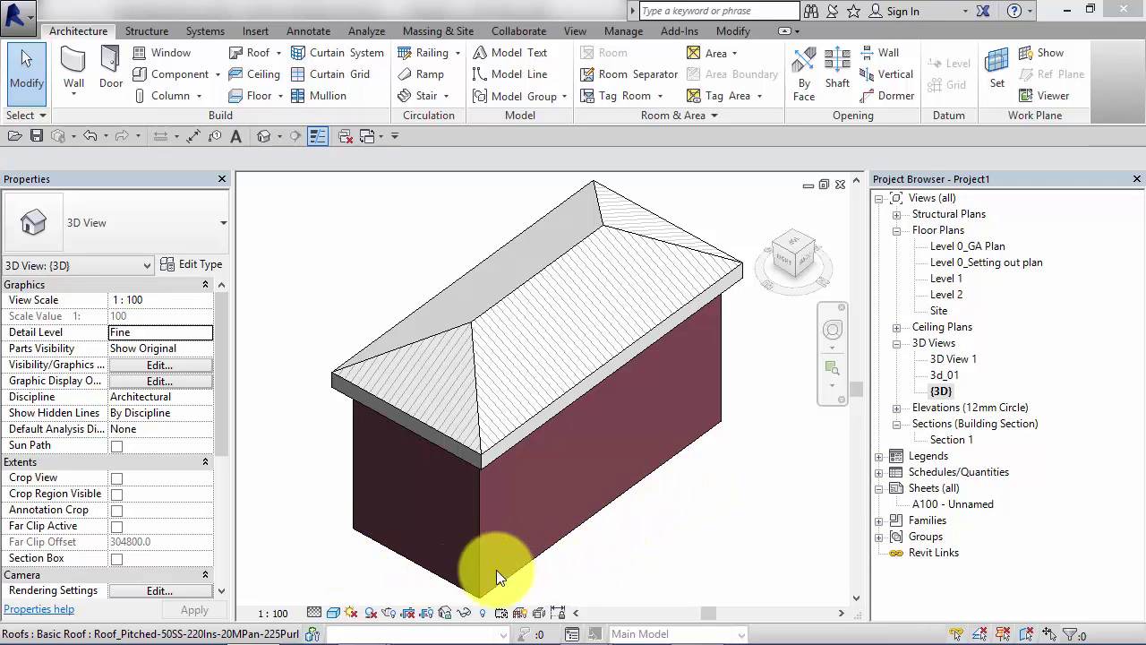
In Graphic Display Options, enable Sketchy Lines with Jitter 7 and Extension 6, then apply
{"action": "left_click", "coordinate": [334, 614]}
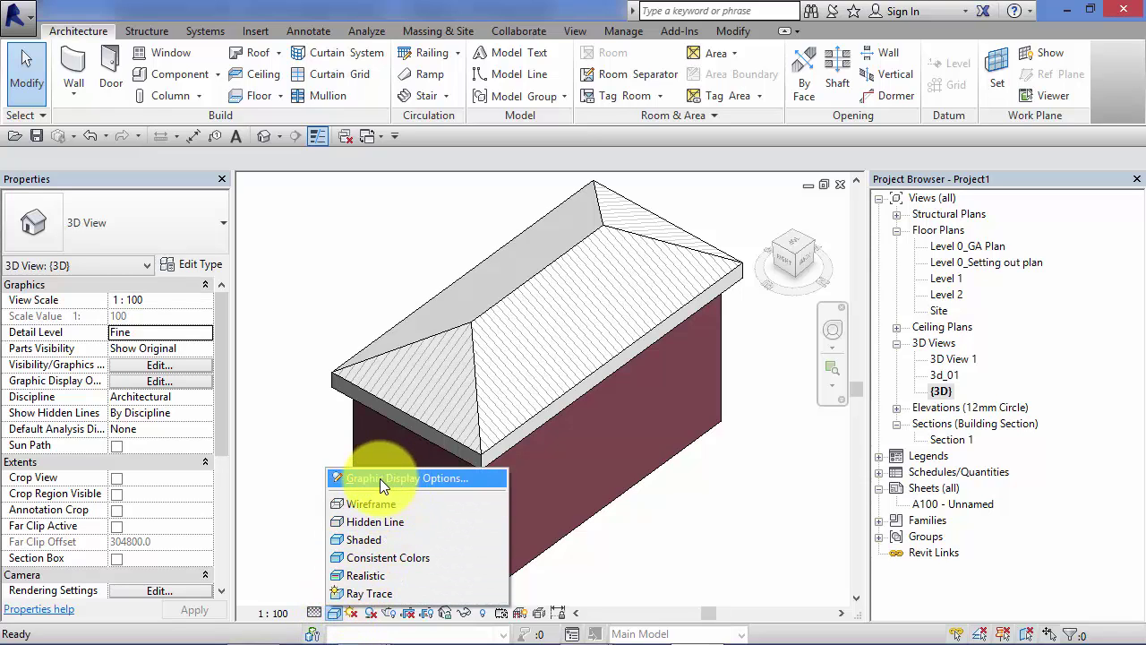
{"action": "left_click", "coordinate": [412, 480]}
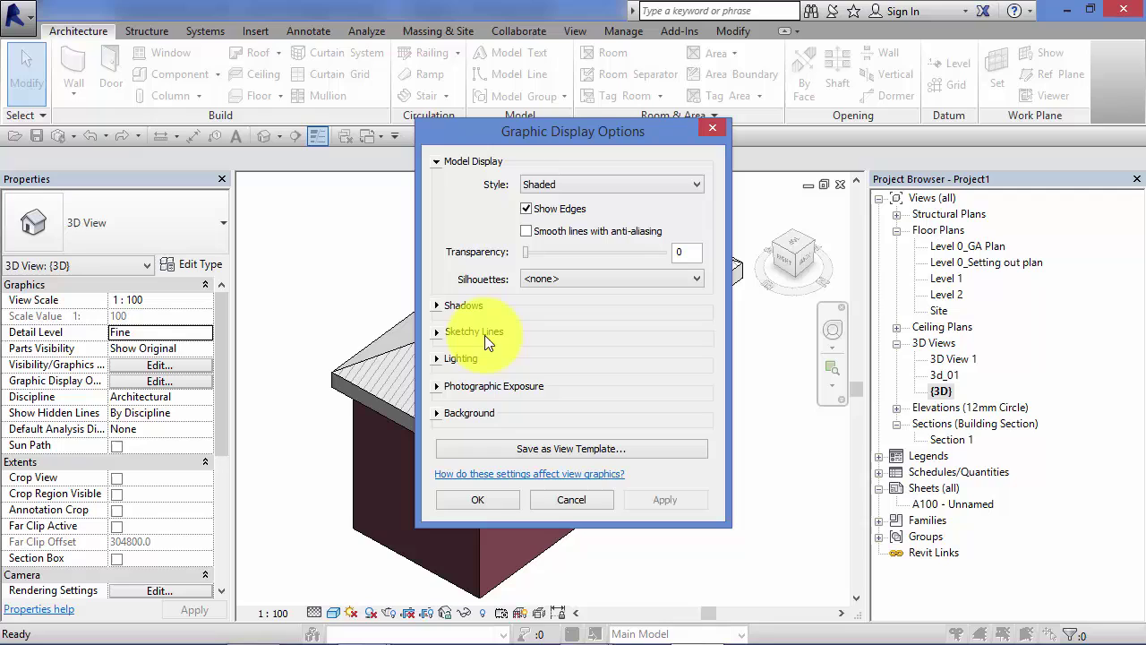
{"action": "left_click", "coordinate": [436, 331]}
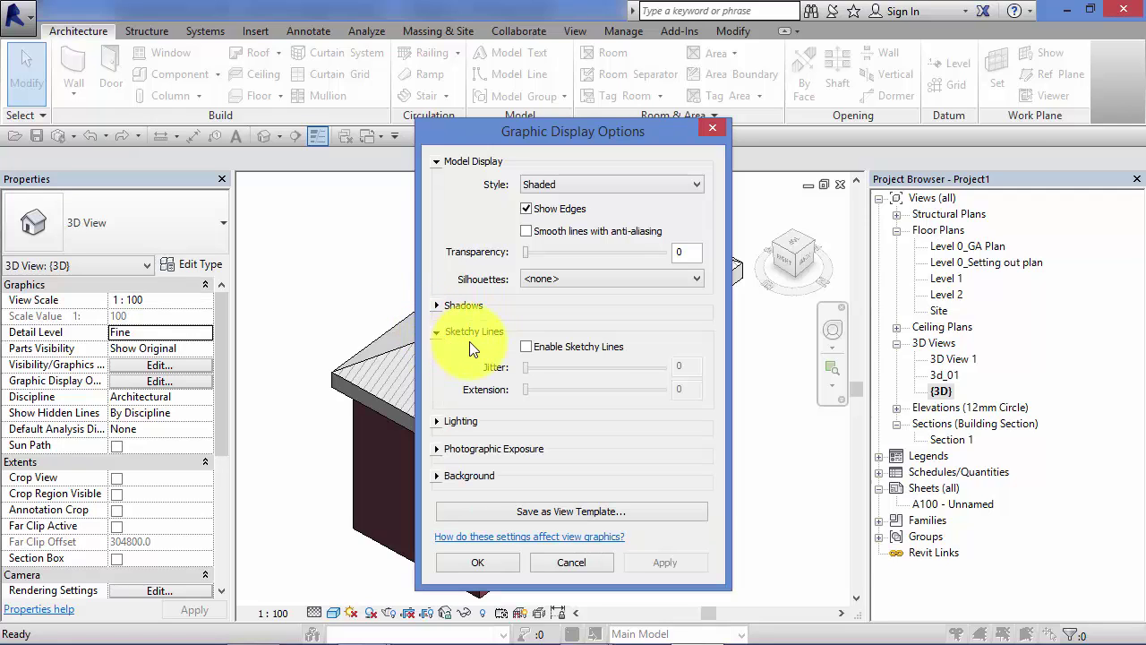
{"action": "left_click", "coordinate": [526, 346]}
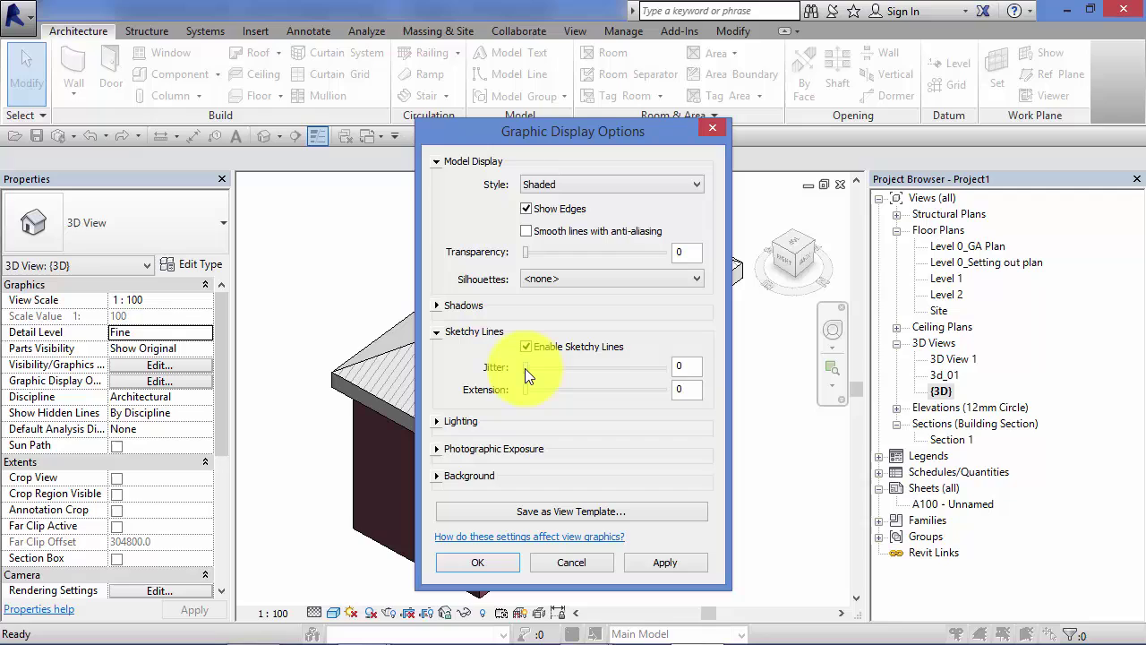
{"action": "left_click", "coordinate": [525, 368]}
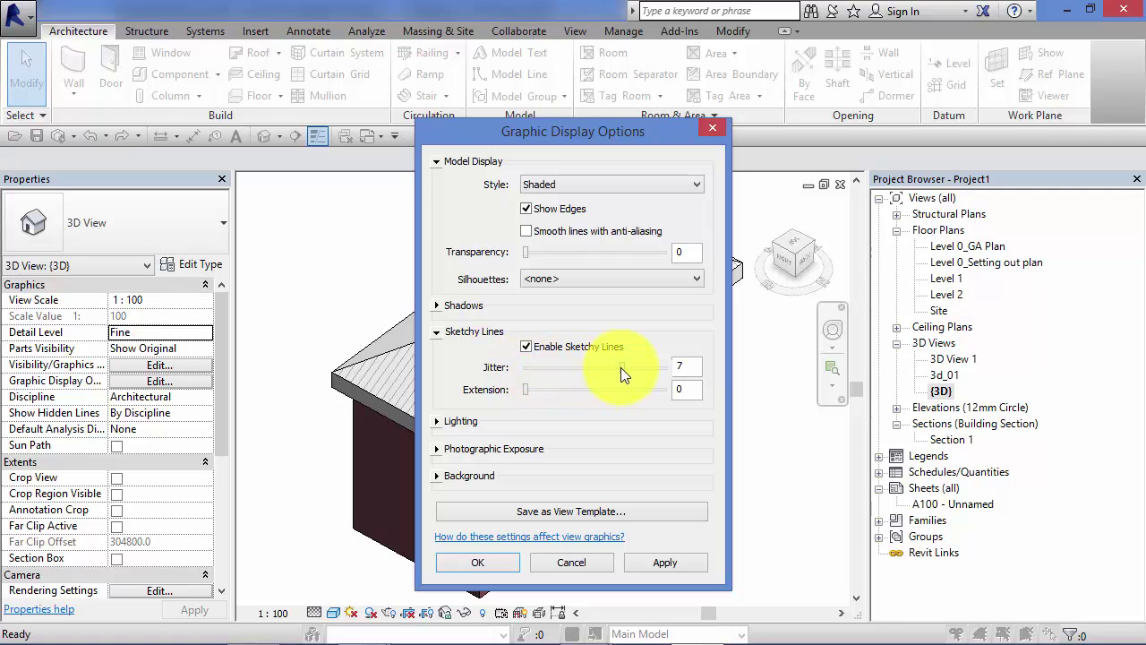
{"action": "left_click", "coordinate": [526, 347]}
{"action": "left_click_drag", "start_coordinate": [526, 391], "coordinate": [615, 394]}
{"action": "left_click", "coordinate": [654, 563]}
Confirm the display settings and zoom in along a wall edge to inspect the sketchy lines
{"action": "left_click", "coordinate": [510, 563]}
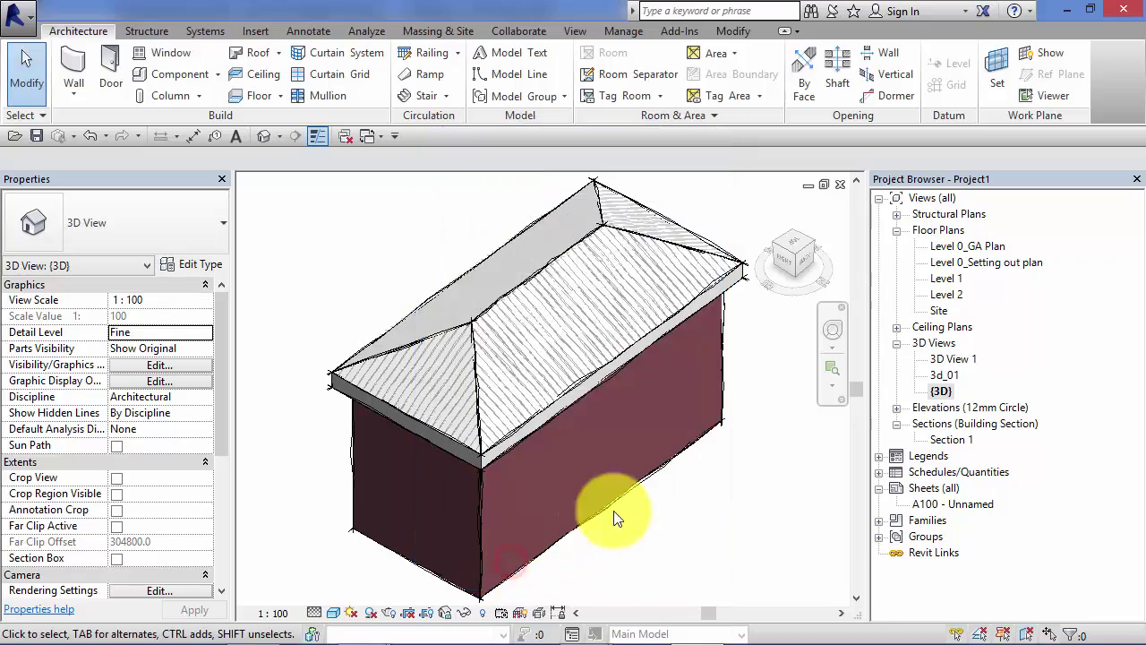
{"action": "scroll", "coordinate": [810, 406], "scroll_direction": "up", "scroll_amount": 5}
{"action": "scroll", "coordinate": [810, 406], "scroll_direction": "up", "scroll_amount": 3}
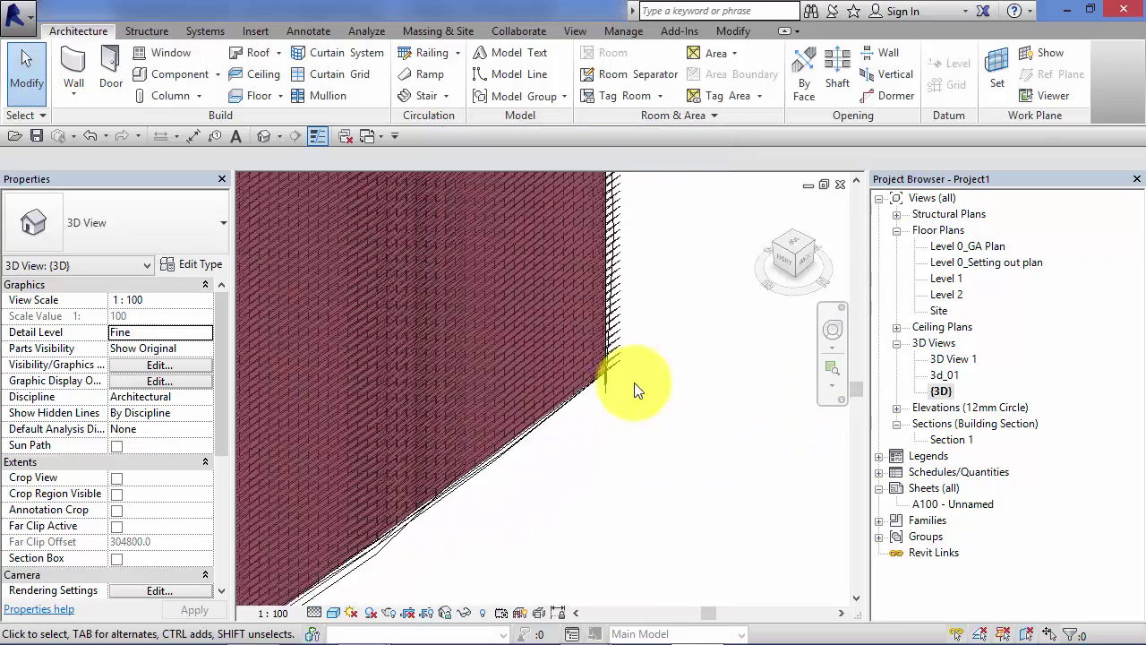
{"action": "middle_click_drag", "start_coordinate": [627, 389], "coordinate": [701, 493]}
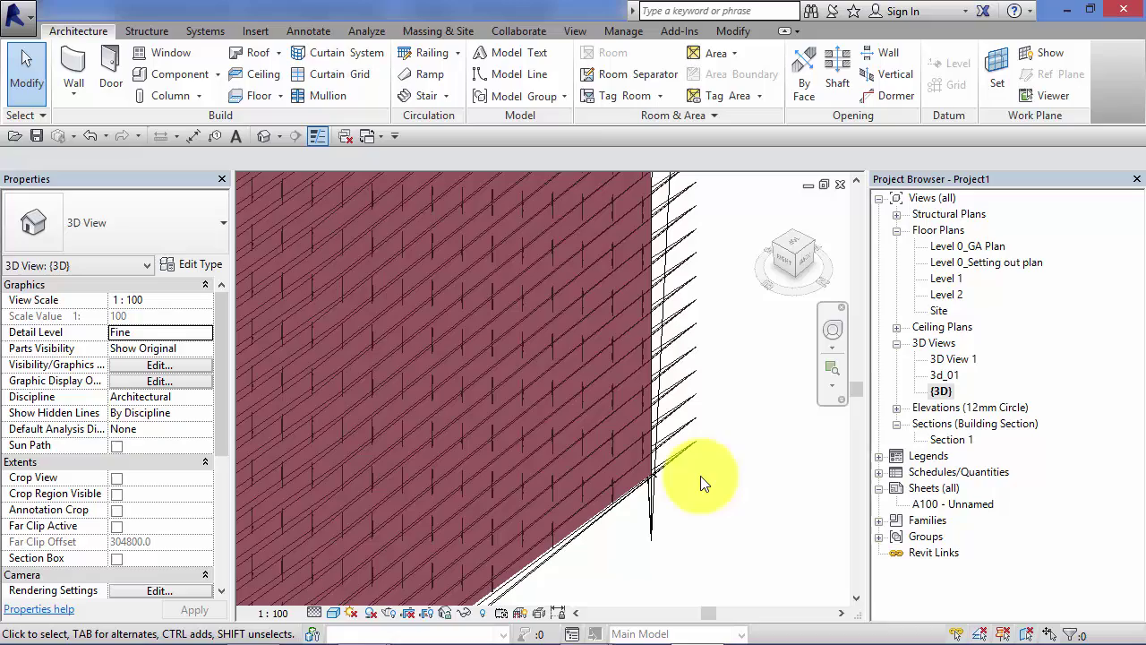
{"action": "scroll", "coordinate": [685, 501], "scroll_direction": "down", "scroll_amount": 6}
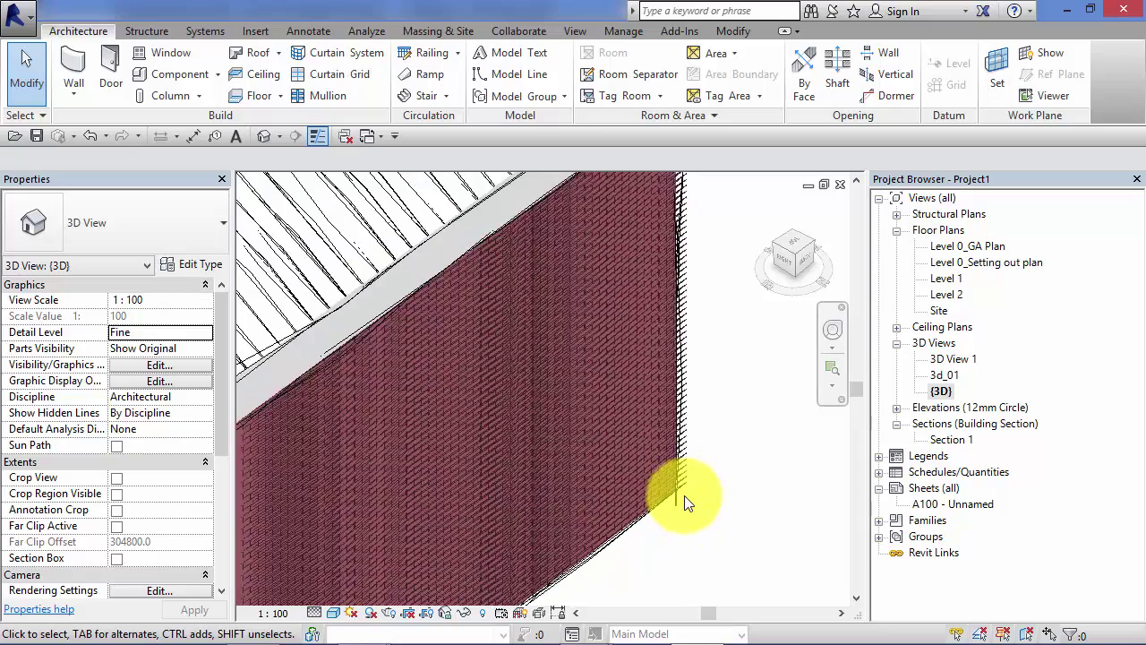
{"action": "scroll", "coordinate": [717, 502], "scroll_direction": "down", "scroll_amount": 3}
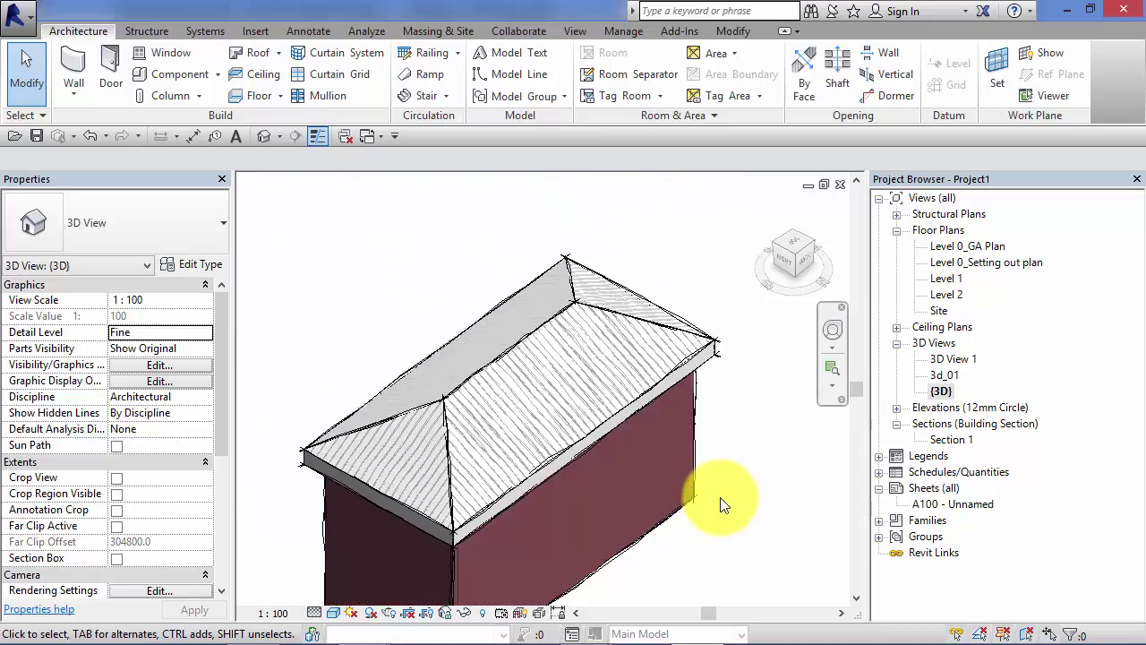
Recentre the whole house and orbit it to view another side
{"action": "middle_click_drag", "start_coordinate": [723, 484], "coordinate": [744, 443]}
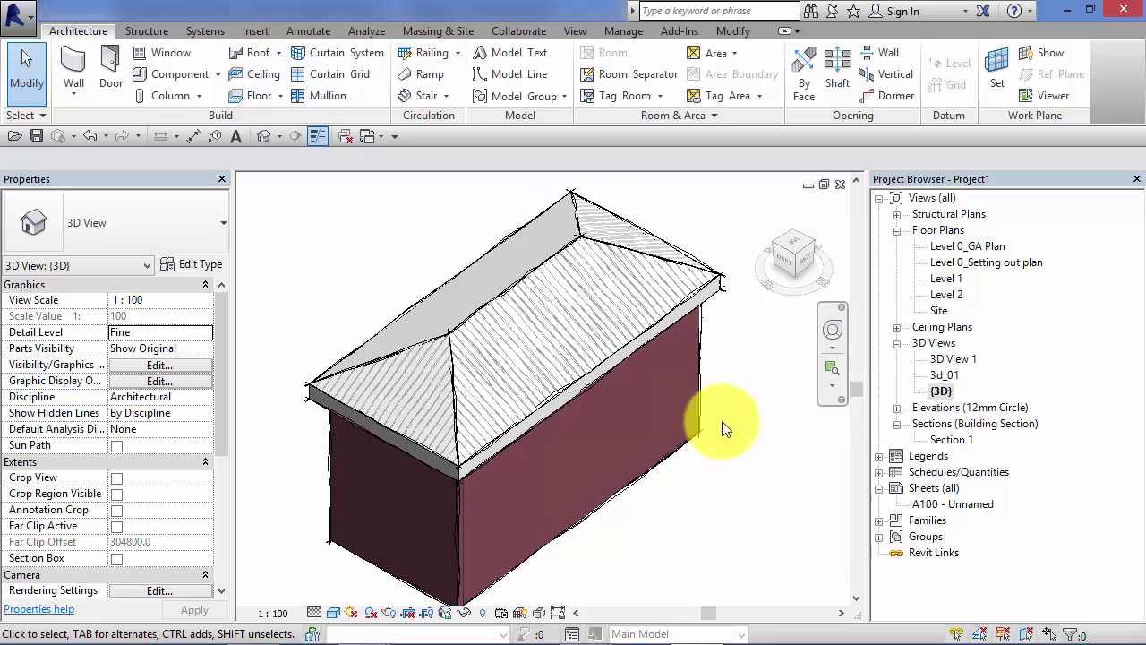
{"action": "left_click", "coordinate": [834, 331]}
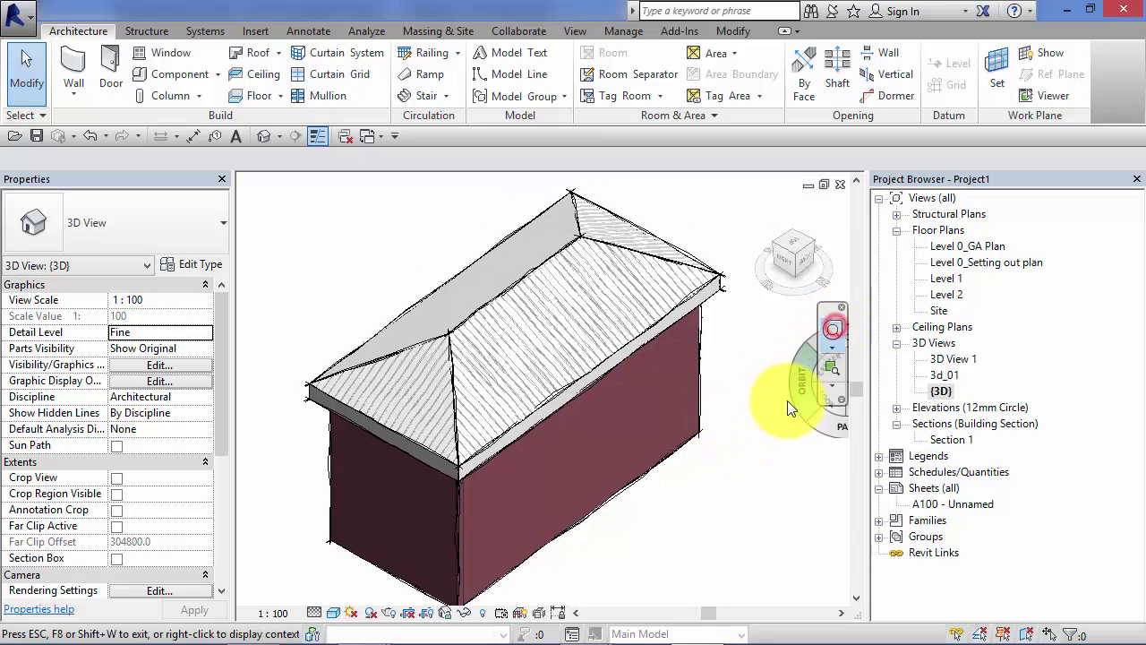
{"action": "left_click_drag", "start_coordinate": [829, 333], "coordinate": [776, 396]}
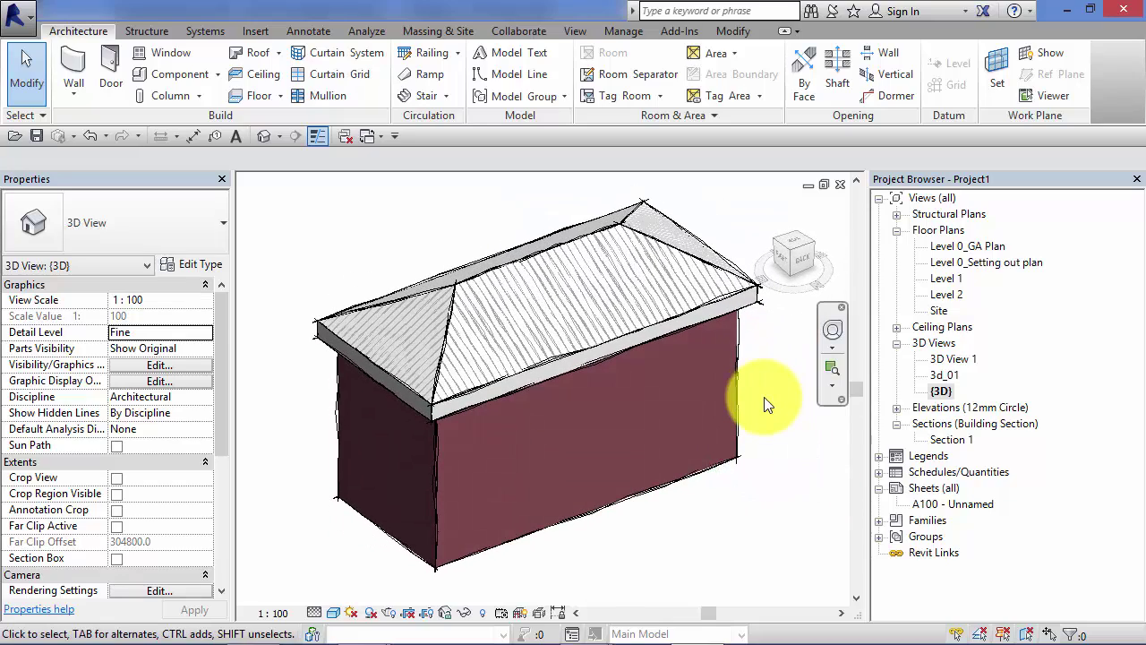